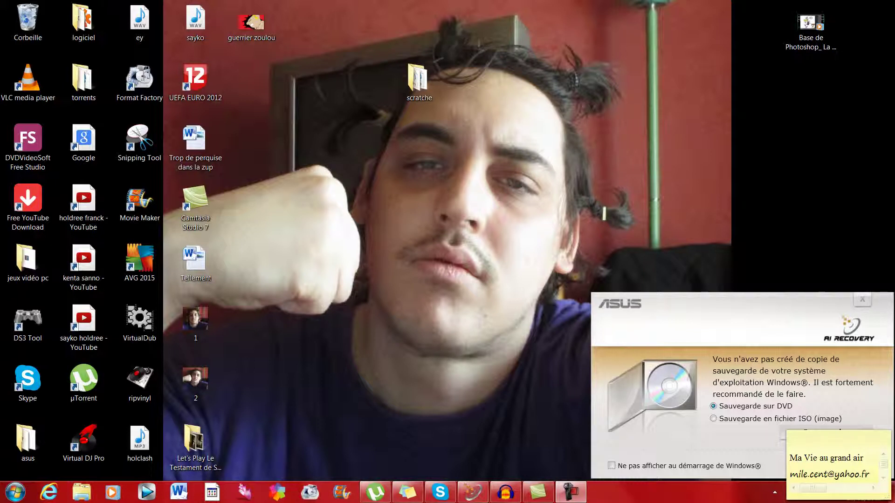
Examine the audio files in the scratche folder on the desktop and close the folder.
{"action": "double_click", "coordinate": [417, 80]}
{"action": "scroll", "coordinate": [420, 330], "scroll_direction": "down", "scroll_amount": 7}
{"action": "scroll", "coordinate": [420, 331], "scroll_direction": "up", "scroll_amount": 5}
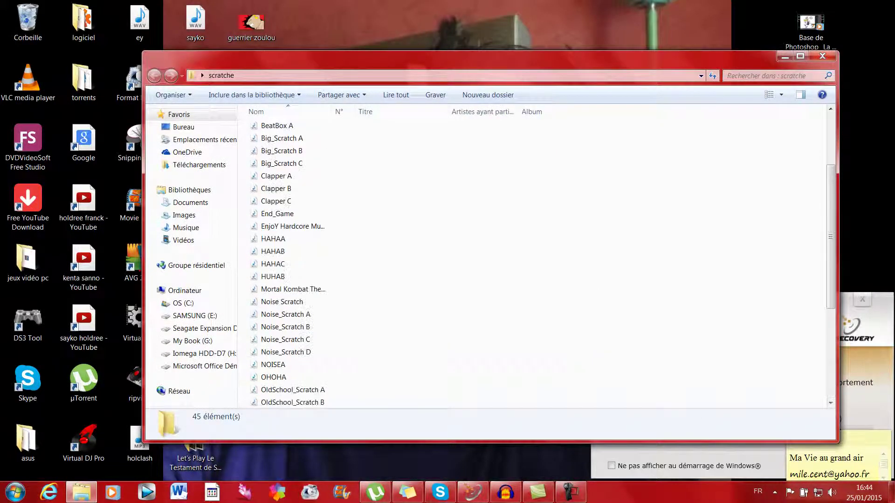
{"action": "left_click", "coordinate": [823, 56]}
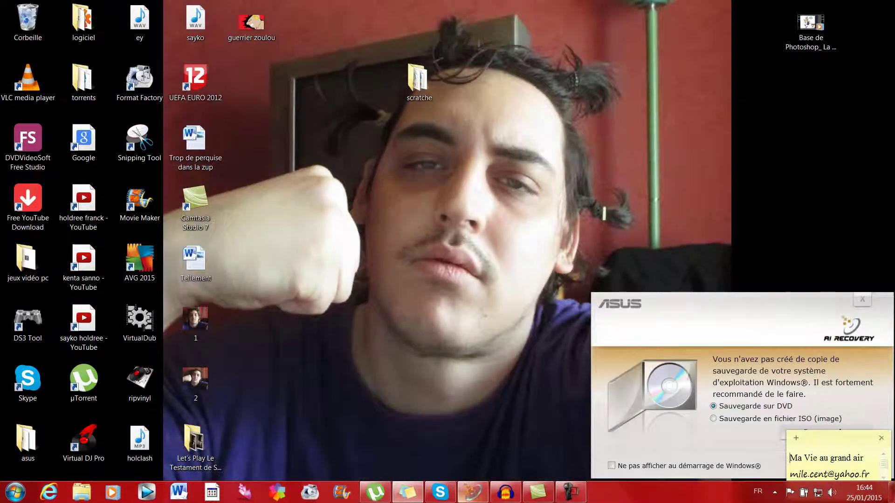
Switch to Audacity and listen to the open track from its start, jumping ahead to about 1:27 during playback.
{"action": "left_click", "coordinate": [506, 491]}
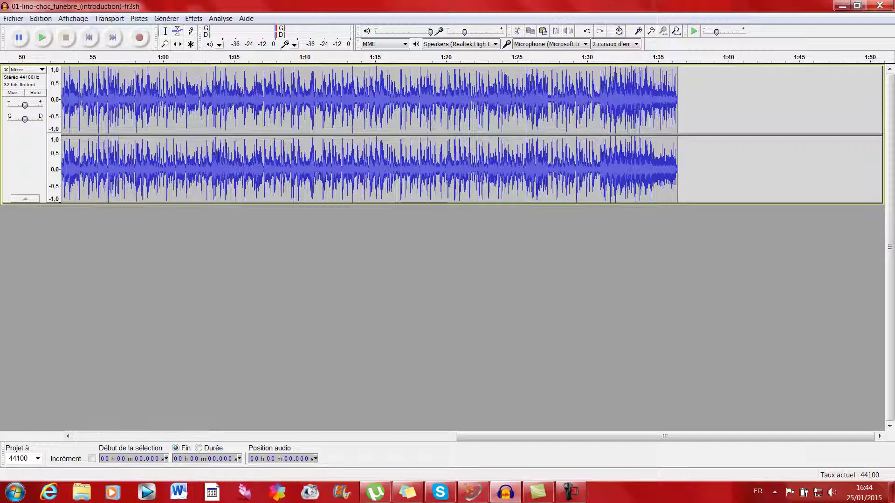
{"action": "key", "text": "Home"}
{"action": "left_click", "coordinate": [42, 37]}
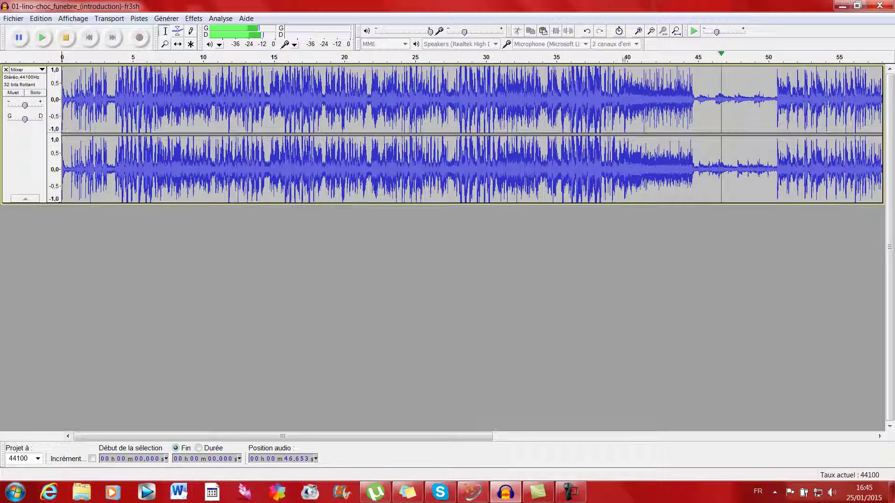
{"action": "left_click", "coordinate": [624, 60]}
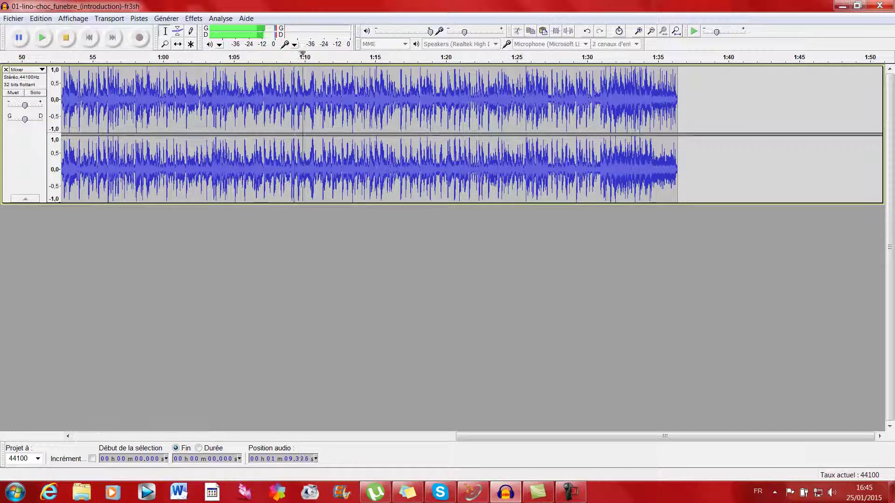
{"action": "left_click", "coordinate": [553, 59]}
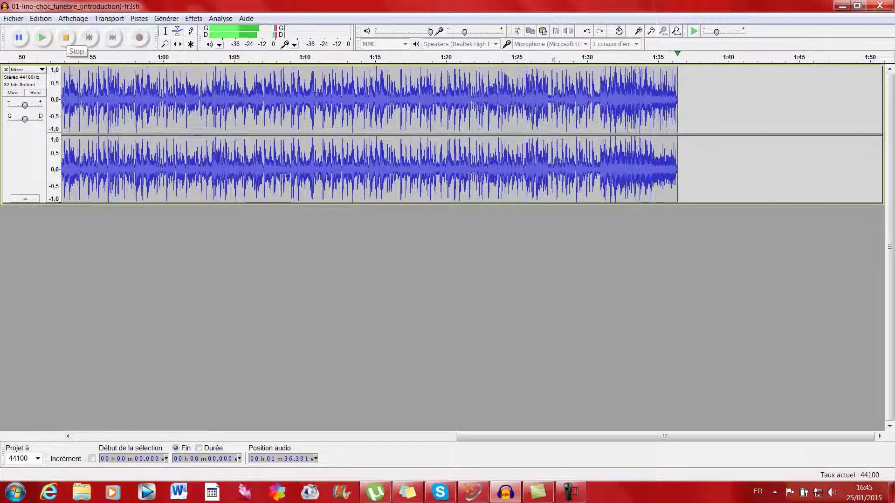
Move the cursor to the start of the track, on to its end and back to the start.
{"action": "left_click", "coordinate": [90, 38]}
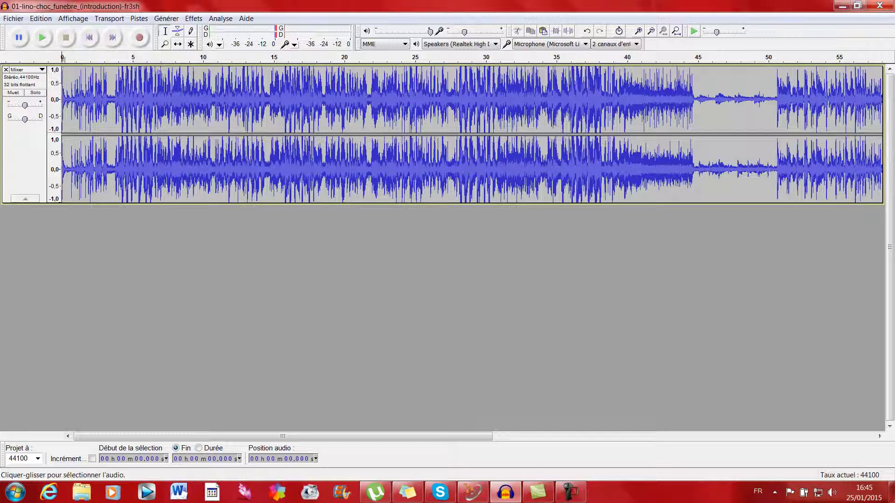
{"action": "left_click", "coordinate": [112, 37]}
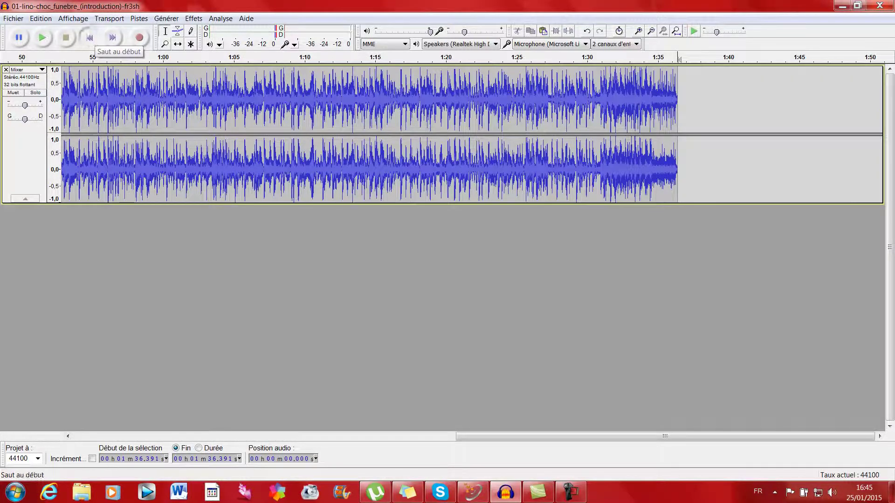
{"action": "left_click", "coordinate": [89, 37]}
{"action": "left_click", "coordinate": [13, 18]}
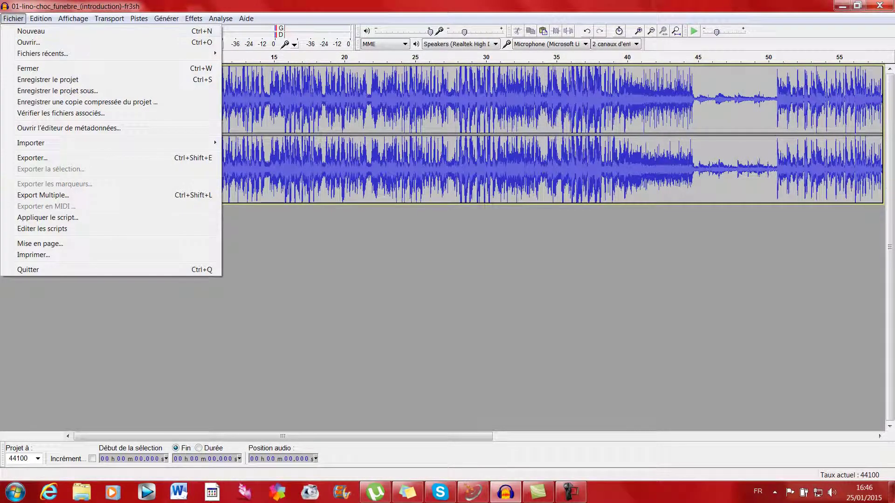
{"action": "mouse_move", "coordinate": [31, 142]}
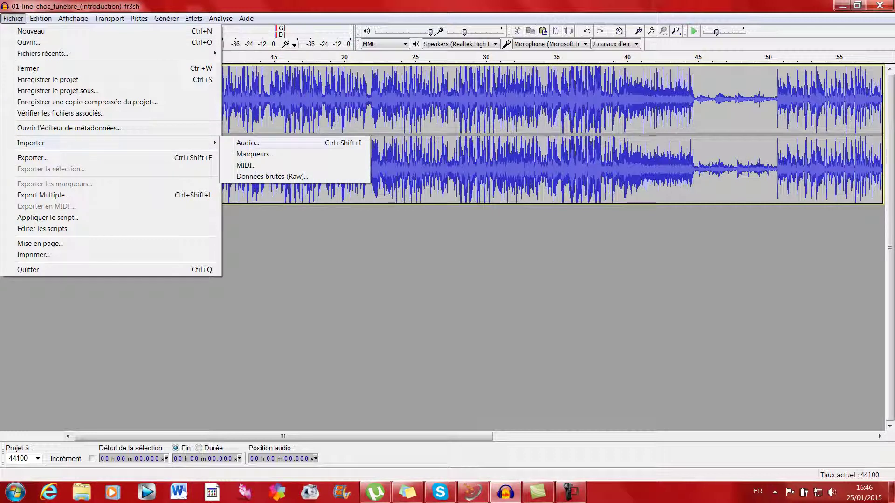
{"action": "left_click", "coordinate": [248, 143]}
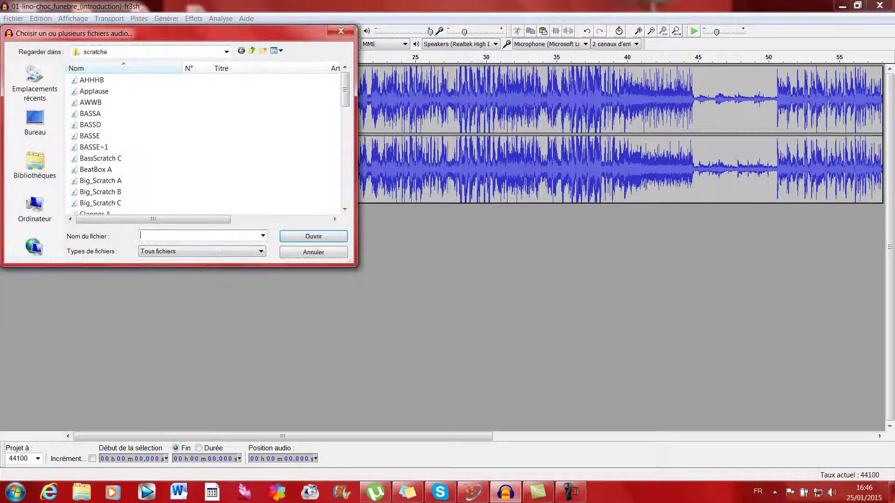
{"action": "key", "text": "Escape"}
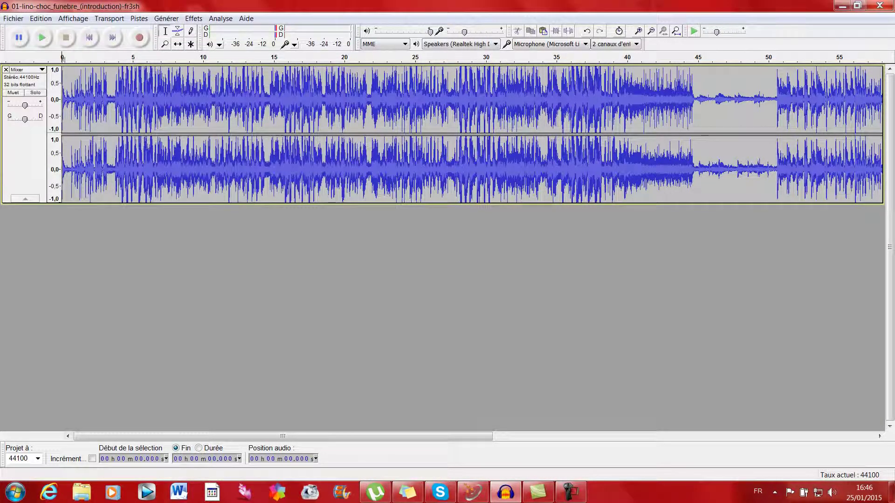
{"action": "key", "text": "alt+f"}
{"action": "key", "text": "Down"}
{"action": "key", "text": "Down"}
{"action": "key", "text": "Down"}
{"action": "key", "text": "Down"}
{"action": "key", "text": "Down"}
{"action": "key", "text": "Down"}
{"action": "key", "text": "Down"}
{"action": "key", "text": "Down"}
{"action": "key", "text": "Right"}
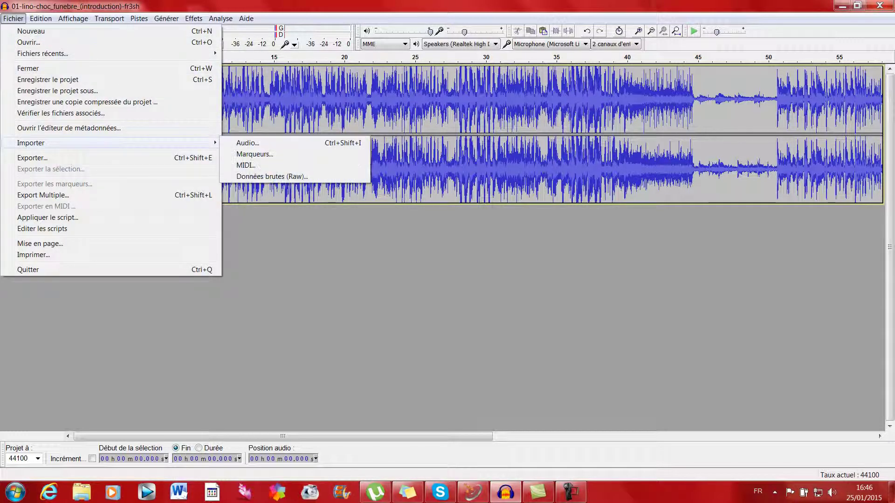
{"action": "key", "text": "Left"}
{"action": "key", "text": "Up"}
{"action": "key", "text": "Up"}
{"action": "key", "text": "Up"}
{"action": "key", "text": "Up"}
{"action": "key", "text": "Up"}
{"action": "key", "text": "Up"}
{"action": "key", "text": "Down"}
{"action": "key", "text": "Down"}
{"action": "key", "text": "Down"}
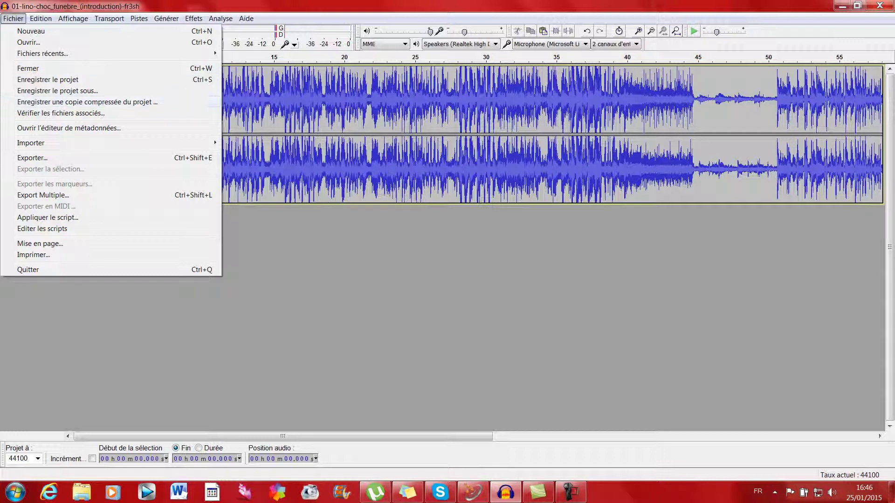
{"action": "key", "text": "Escape"}
{"action": "key", "text": "Escape"}
{"action": "key", "text": "alt+e"}
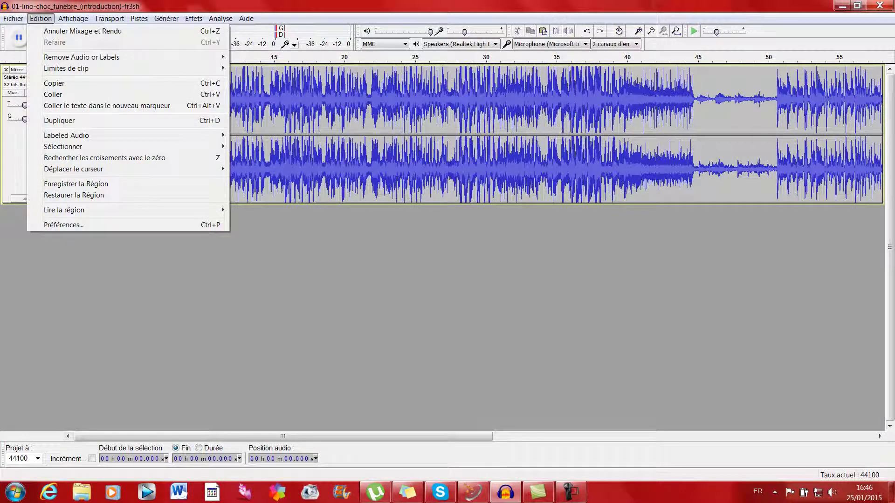
{"action": "key", "text": "Right"}
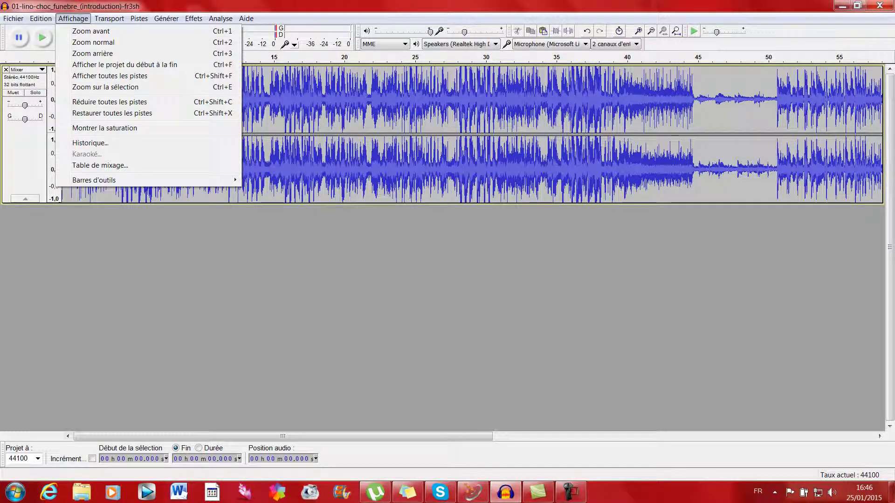
{"action": "key", "text": "Right"}
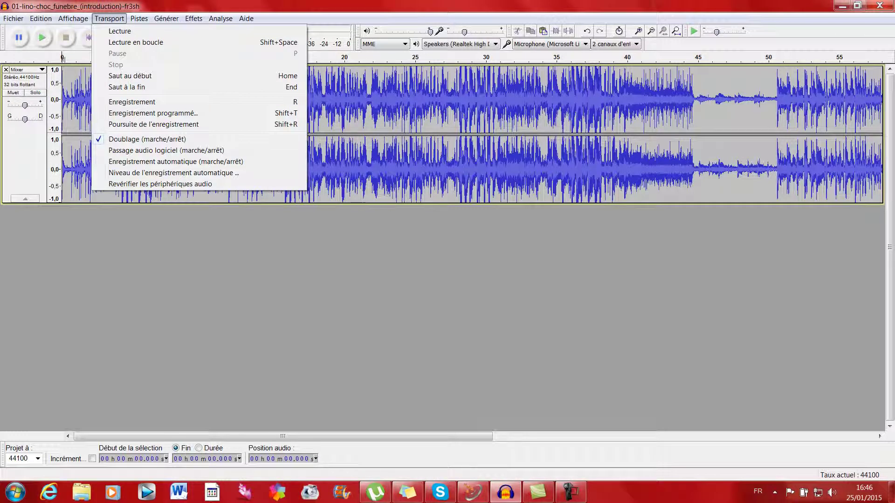
{"action": "key", "text": "Right"}
{"action": "key", "text": "Right"}
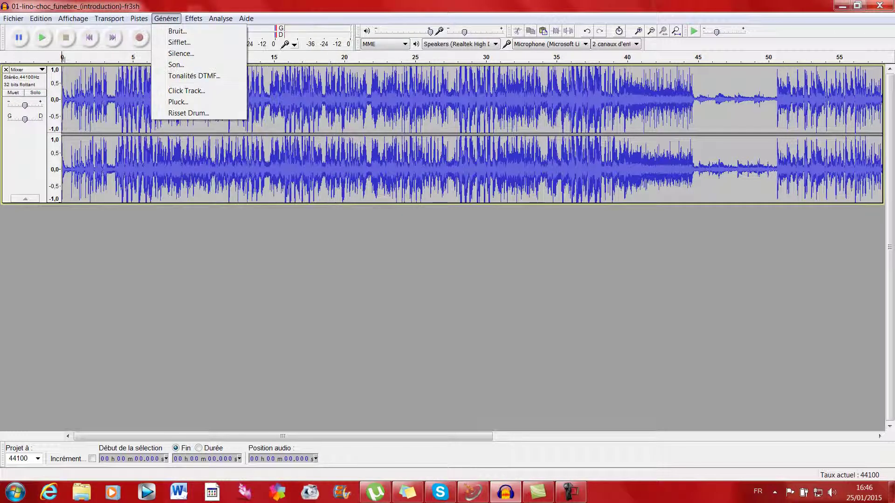
{"action": "key", "text": "Right"}
{"action": "key", "text": "Right"}
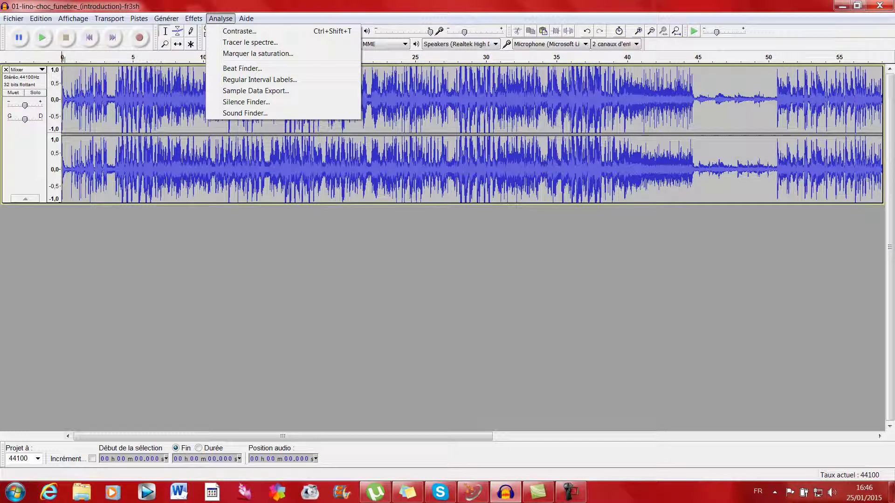
{"action": "key", "text": "Right"}
{"action": "key", "text": "Down"}
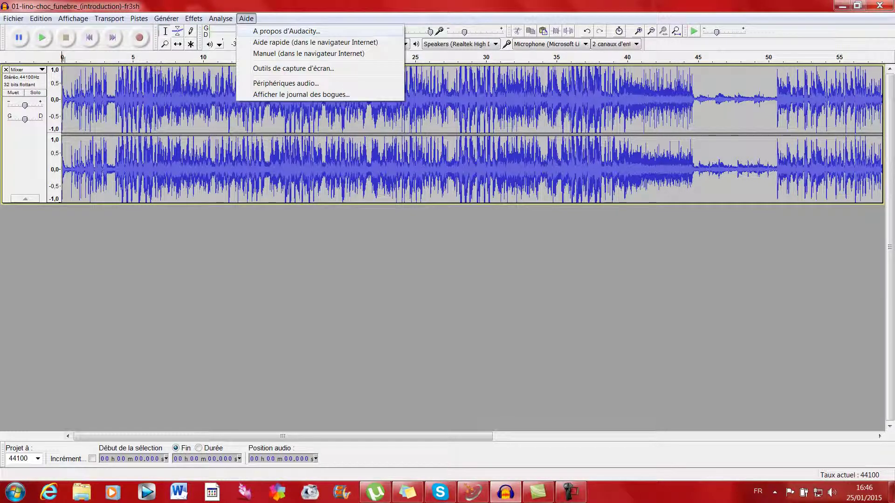
{"action": "key", "text": "Escape"}
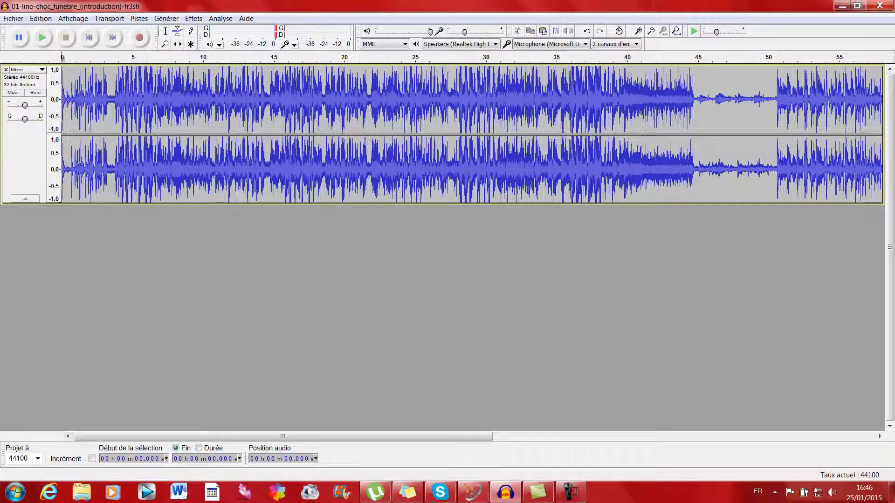
Try the Time Shift tool on the track, then select the audio from about 6.1 s to 18.7 s with the Selection tool.
{"action": "left_click", "coordinate": [178, 44]}
{"action": "mouse_move", "coordinate": [196, 167]}
{"action": "left_mouse_down"}
{"action": "mouse_move", "coordinate": [264, 168]}
{"action": "mouse_move", "coordinate": [195, 168]}
{"action": "left_mouse_up"}
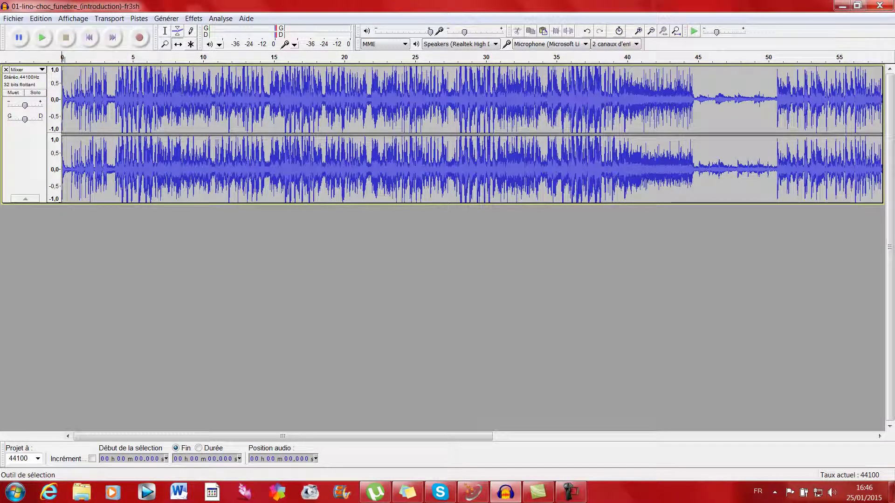
{"action": "left_click", "coordinate": [165, 31]}
{"action": "left_click_drag", "start_coordinate": [149, 140], "coordinate": [326, 140]}
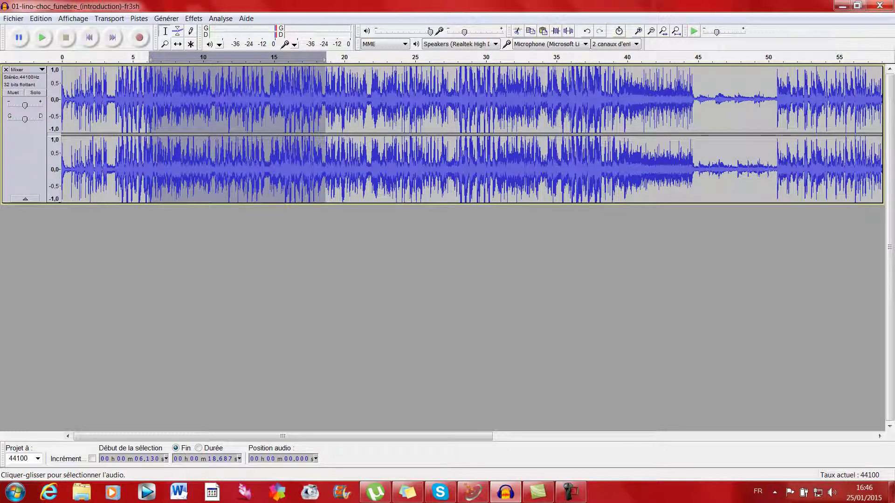
Return the cursor to the start of the track and play it back briefly.
{"action": "left_click", "coordinate": [89, 37]}
{"action": "left_click", "coordinate": [42, 38]}
{"action": "left_click", "coordinate": [65, 37]}
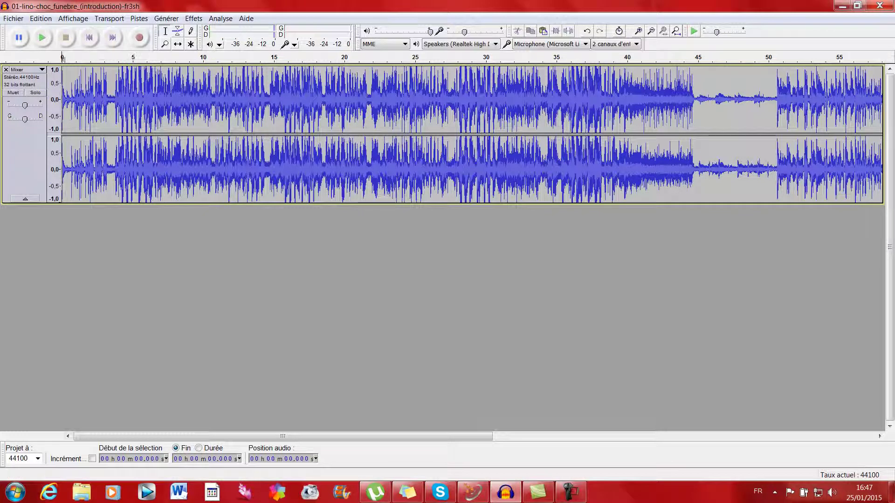
Start importing audio and pick the OHOHA sound file from the scratche folder.
{"action": "key", "text": "alt+f"}
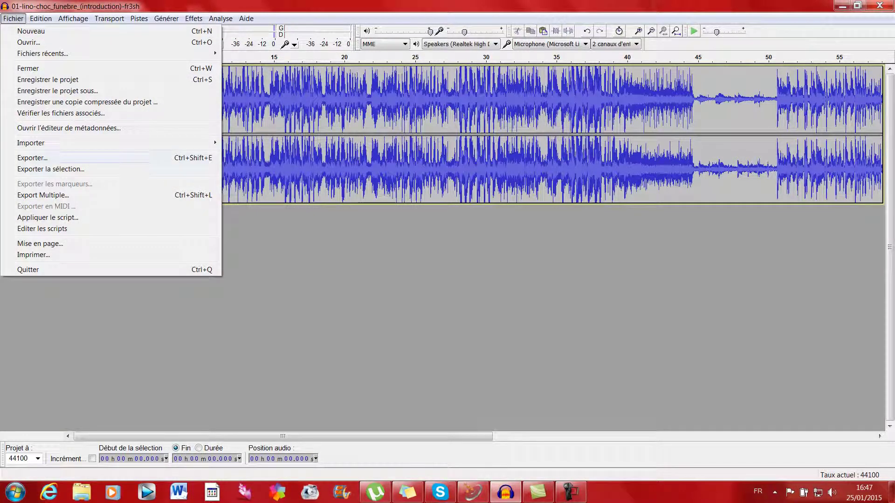
{"action": "mouse_move", "coordinate": [70, 143]}
{"action": "left_click", "coordinate": [248, 143]}
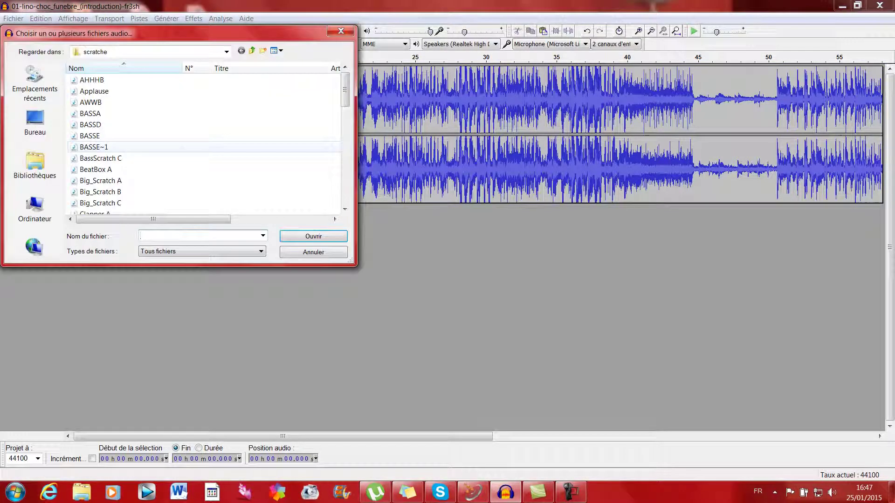
{"action": "left_click", "coordinate": [93, 191]}
{"action": "scroll", "coordinate": [186, 140], "scroll_direction": "down", "scroll_amount": 10}
{"action": "scroll", "coordinate": [117, 193], "scroll_direction": "up", "scroll_amount": 3}
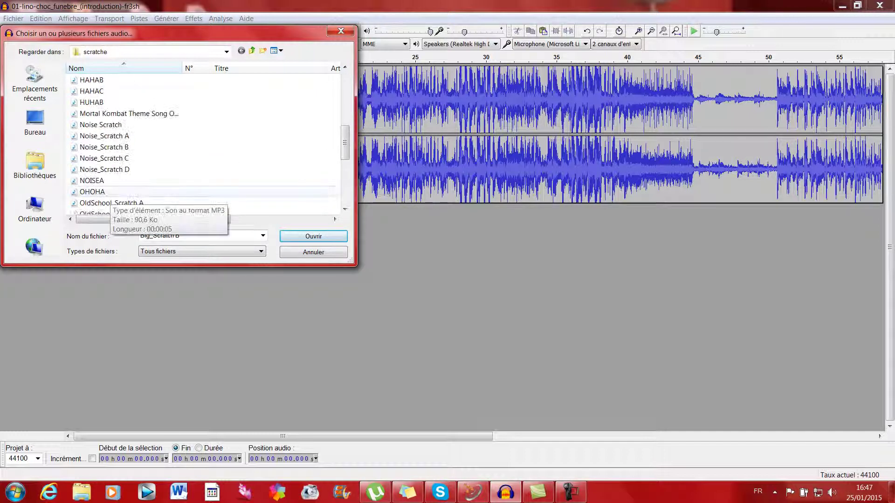
{"action": "left_click", "coordinate": [93, 194]}
{"action": "scroll", "coordinate": [93, 194], "scroll_direction": "up", "scroll_amount": 6}
{"action": "scroll", "coordinate": [205, 140], "scroll_direction": "up", "scroll_amount": 2}
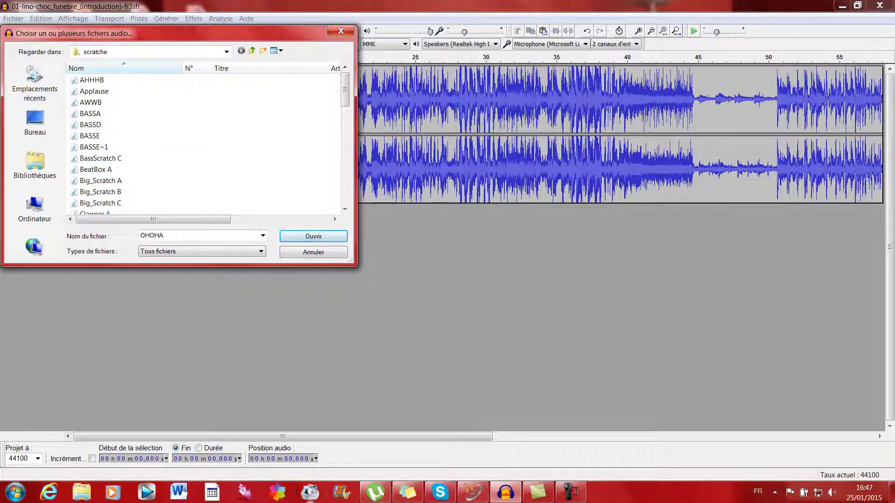
Switch to FormatFactory, examine its video, audio and image conversion categories and close it.
{"action": "left_click", "coordinate": [310, 492]}
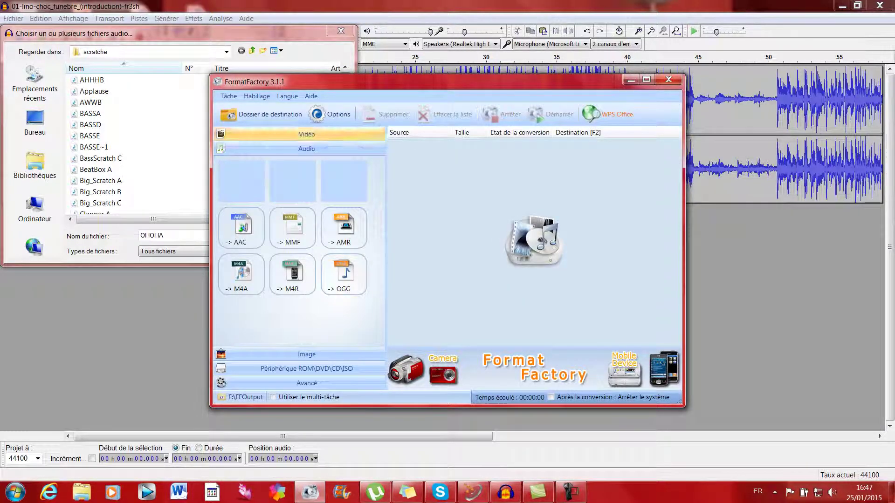
{"action": "left_click", "coordinate": [306, 135]}
{"action": "left_click", "coordinate": [307, 340]}
{"action": "left_click", "coordinate": [307, 354]}
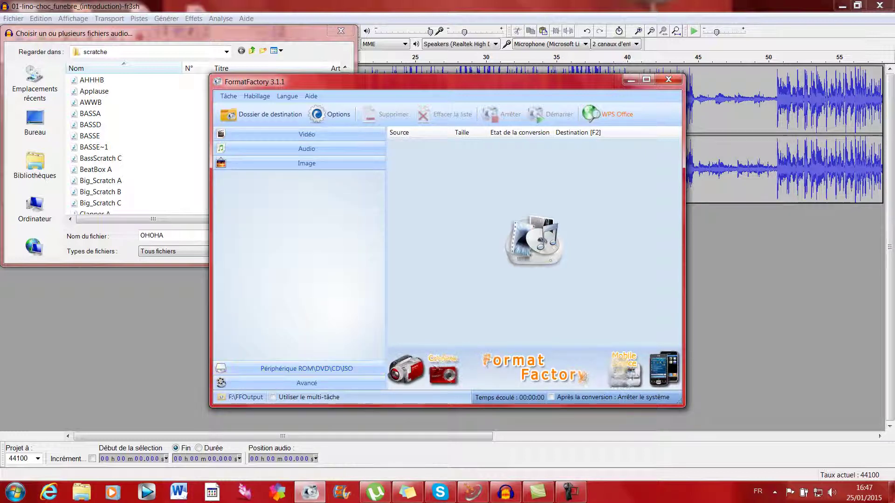
{"action": "left_click", "coordinate": [669, 79]}
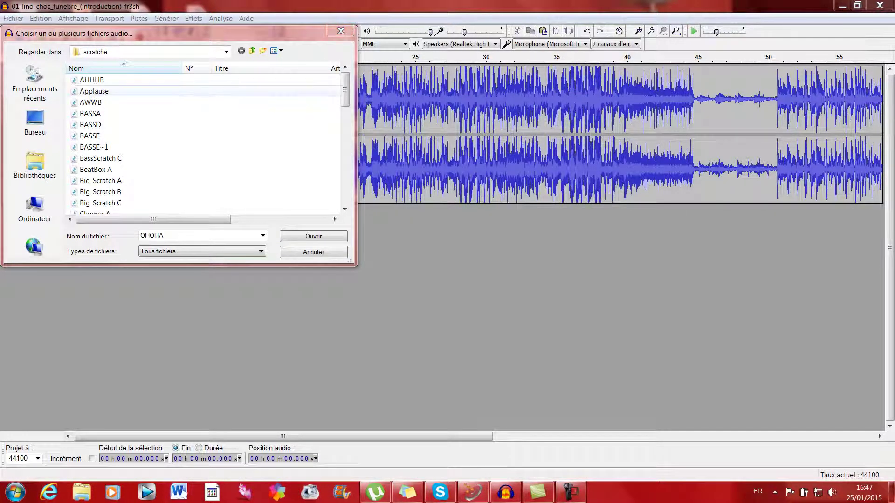
Cancel the OHOHA file choice, restart the audio import and open the cinégaumont folder on the Seagate Expansion Drive (F:).
{"action": "key", "text": "Escape"}
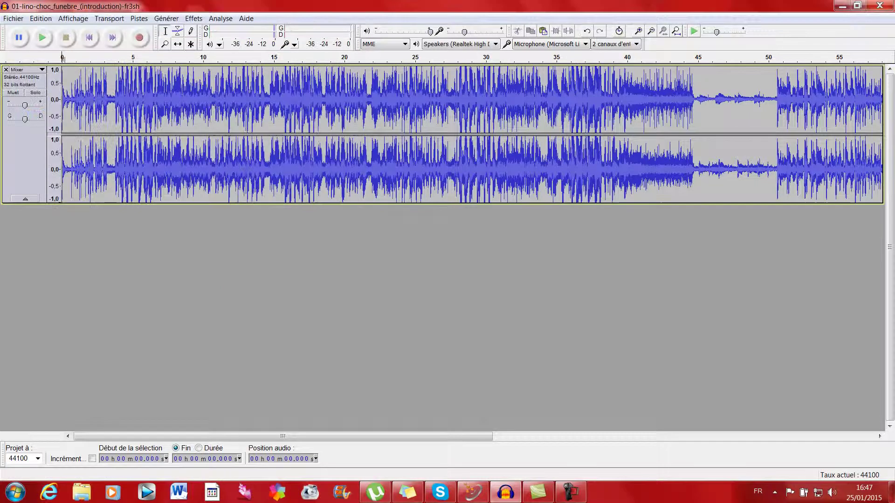
{"action": "key", "text": "alt+f"}
{"action": "key", "text": "Right"}
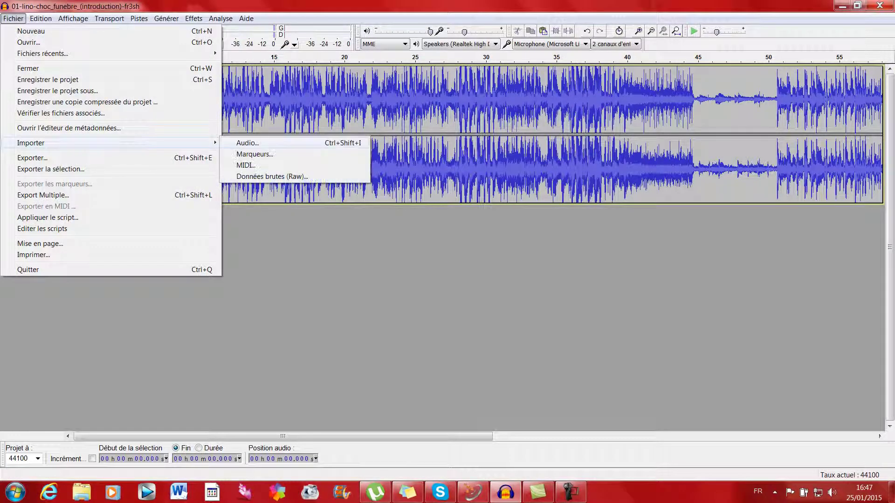
{"action": "key", "text": "Return"}
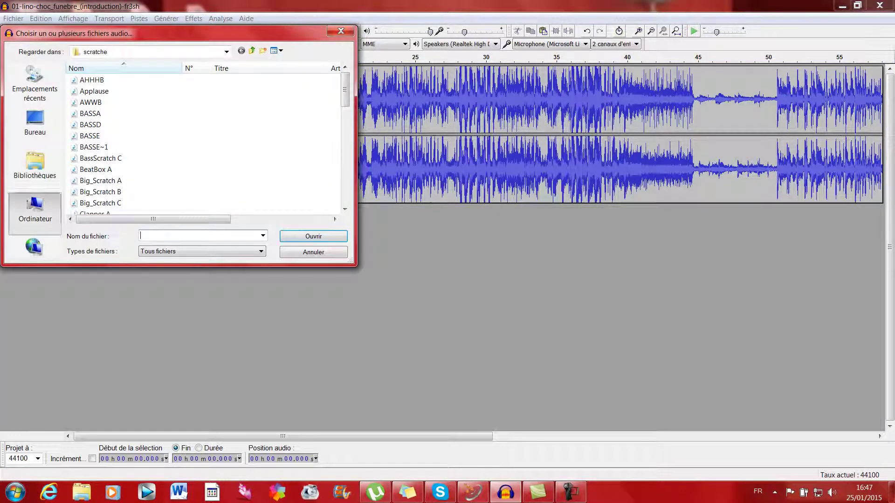
{"action": "key", "text": "Up"}
{"action": "key", "text": "Return"}
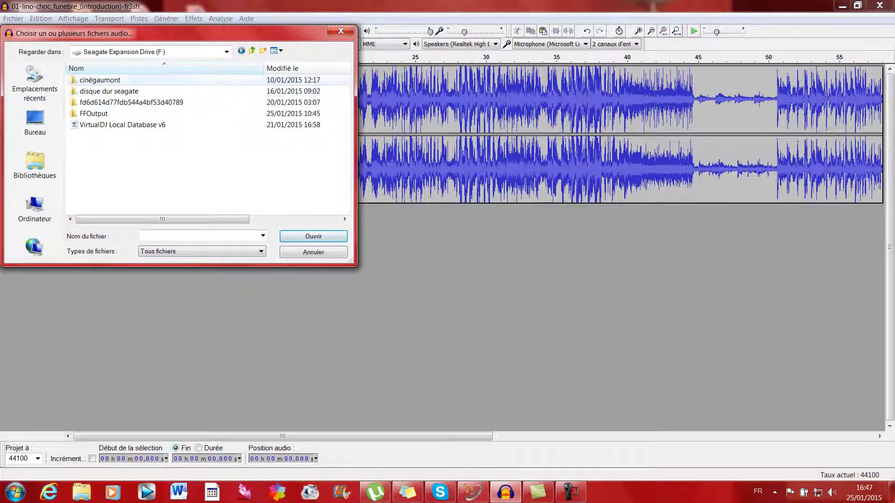
{"action": "key", "text": "Return"}
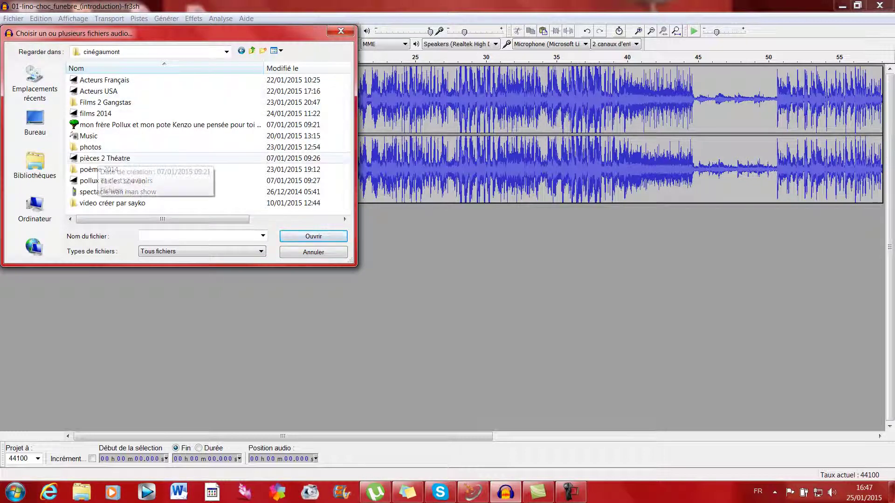
Browse through the Music and Raps Français folders to despo rutti- video clips freestyles and open its audio mp3 despo rutti folder.
{"action": "key", "text": "Up"}
{"action": "key", "text": "Up"}
{"action": "key", "text": "Up"}
{"action": "key", "text": "Up"}
{"action": "key", "text": "Up"}
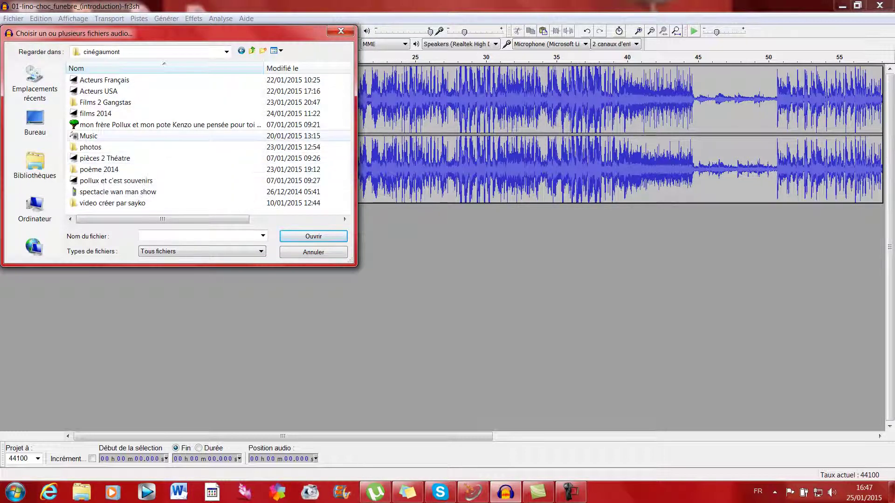
{"action": "key", "text": "Return"}
{"action": "key", "text": "Return"}
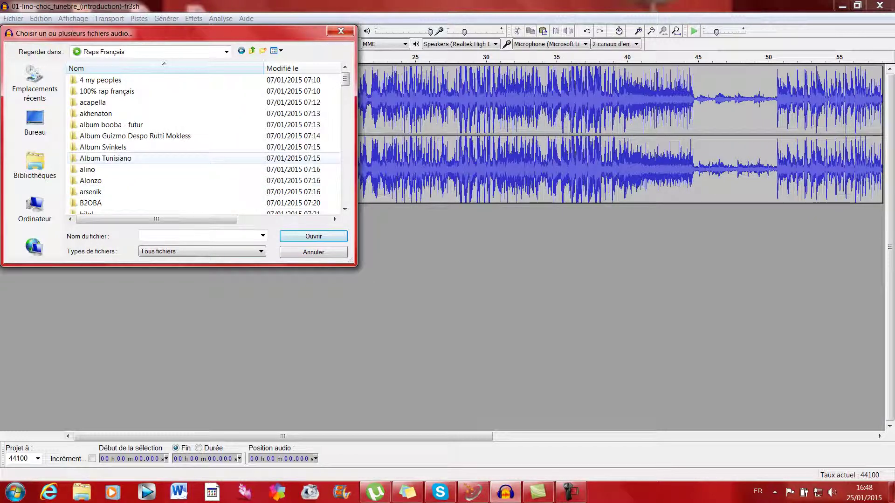
{"action": "scroll", "coordinate": [140, 159], "scroll_direction": "down", "scroll_amount": 4}
{"action": "double_click", "coordinate": [130, 147]}
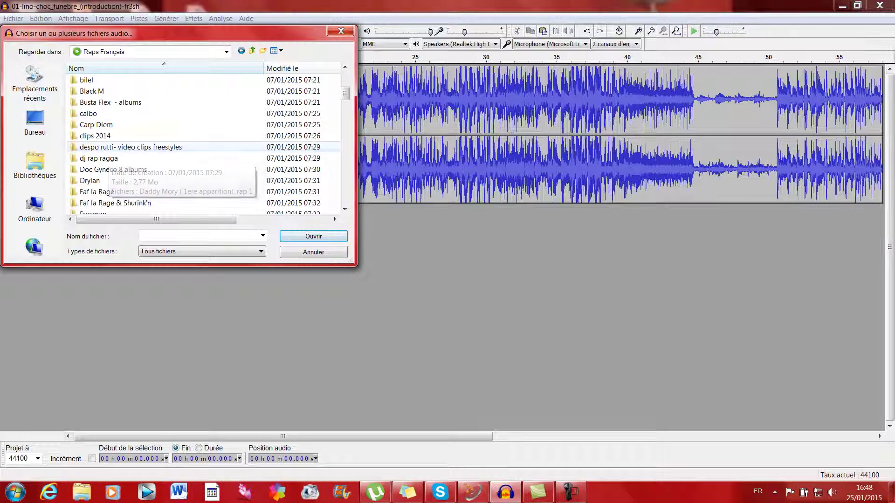
{"action": "double_click", "coordinate": [112, 79]}
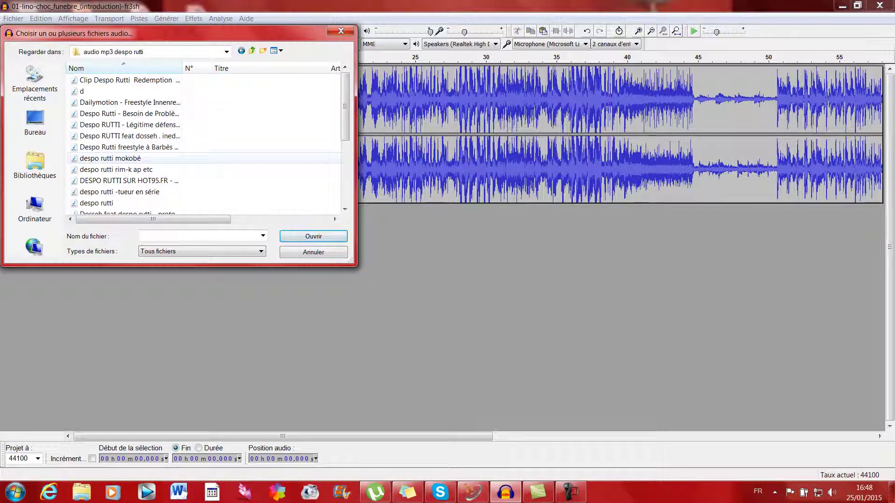
Look through the folder's songs, preview the Despo RUTTI feat dosseh inedit file in the media player and close the player.
{"action": "scroll", "coordinate": [140, 168], "scroll_direction": "down", "scroll_amount": 4}
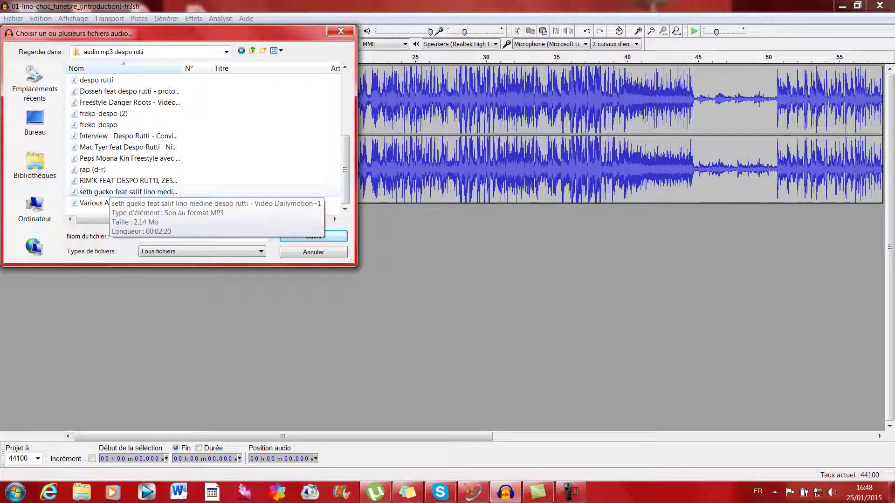
{"action": "scroll", "coordinate": [105, 186], "scroll_direction": "up", "scroll_amount": 2}
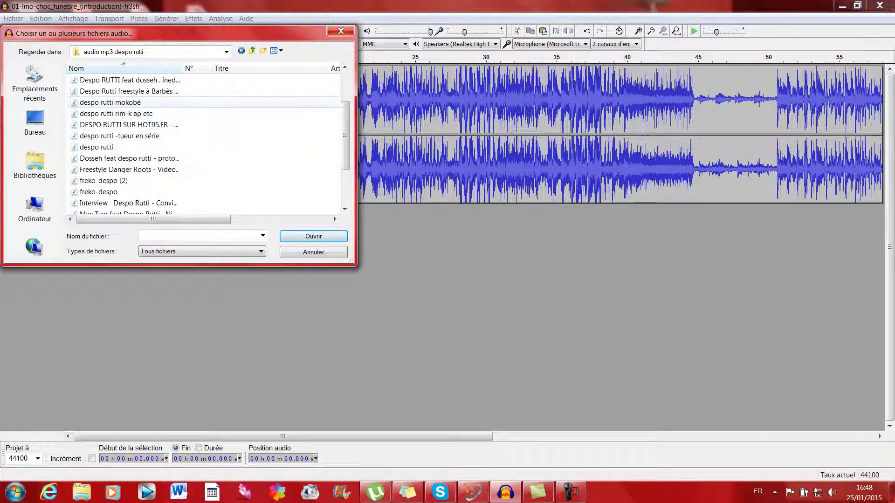
{"action": "scroll", "coordinate": [121, 102], "scroll_direction": "up", "scroll_amount": 2}
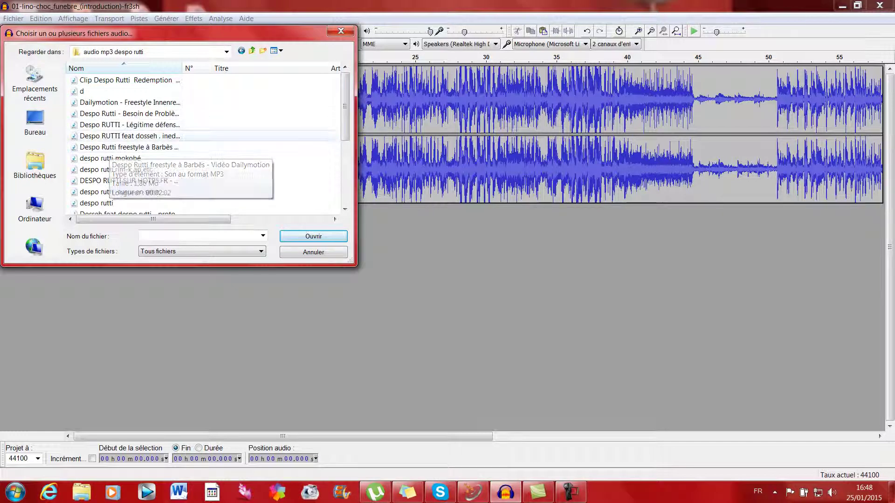
{"action": "right_click", "coordinate": [111, 135]}
{"action": "left_click", "coordinate": [139, 158]}
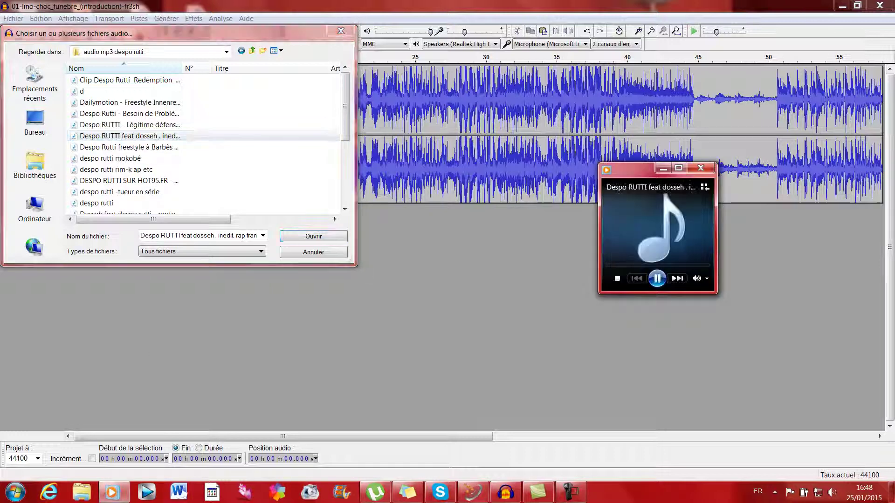
{"action": "left_click", "coordinate": [701, 168]}
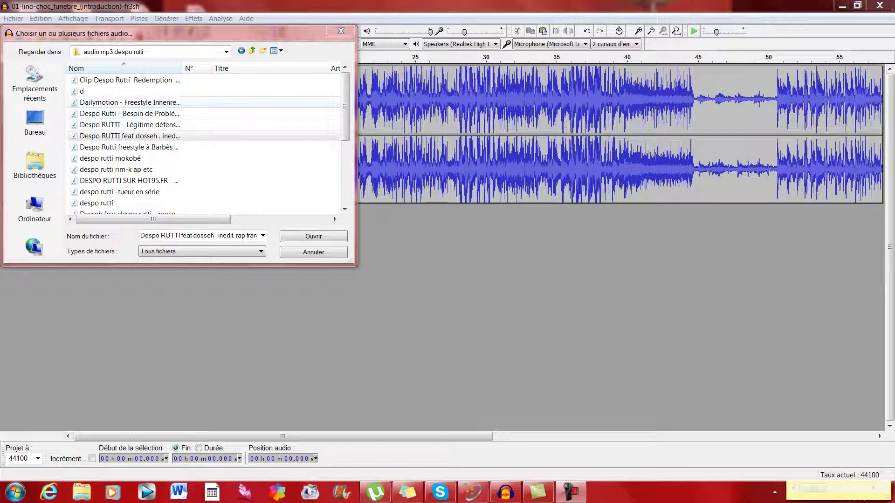
Import the Clip Despo Rutti Redemption - YouTube file as a new track below the original one.
{"action": "right_click", "coordinate": [120, 83]}
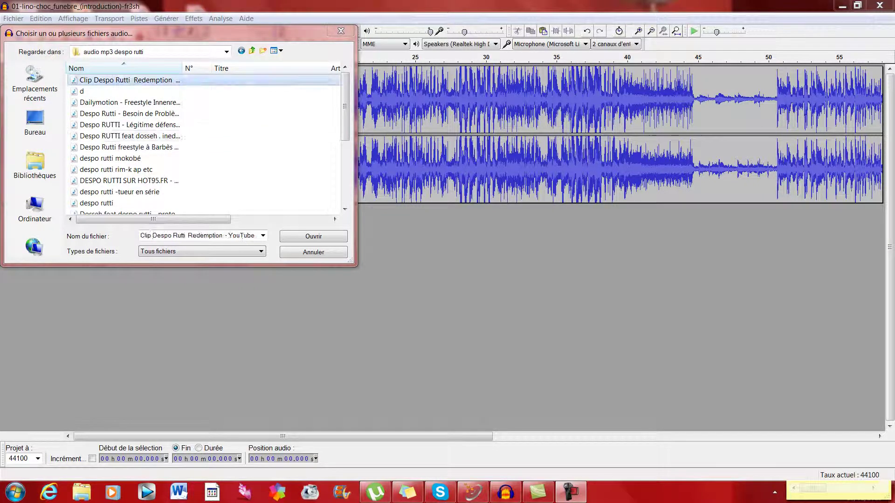
{"action": "left_click", "coordinate": [147, 105]}
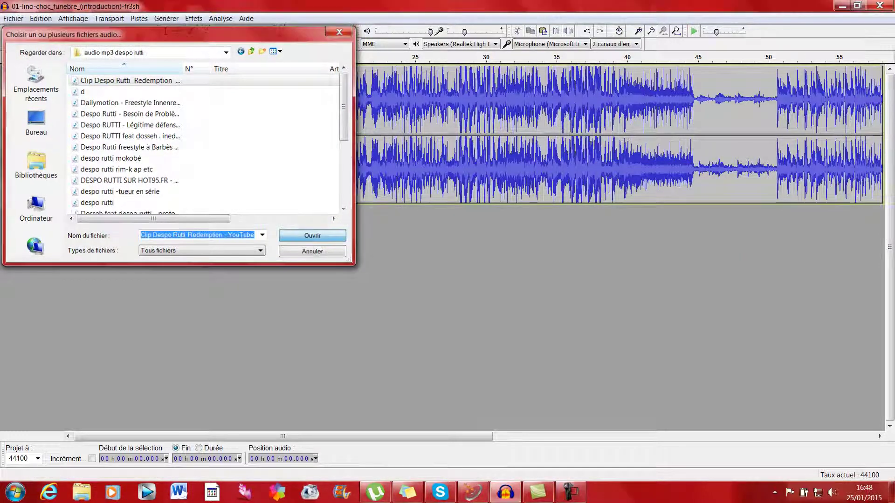
{"action": "key", "text": "Return"}
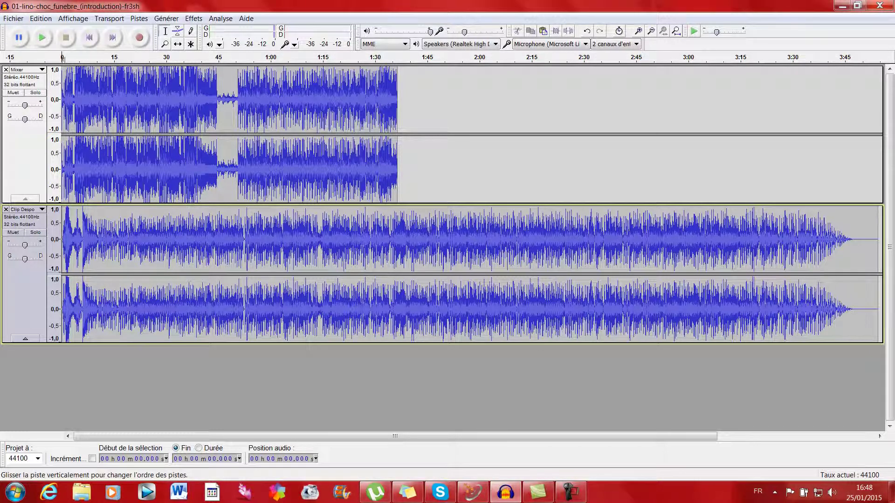
Mute the original Mixer track and, after a short playback, cut the first 6.156 s of the imported Clip Despo track.
{"action": "left_click", "coordinate": [13, 93]}
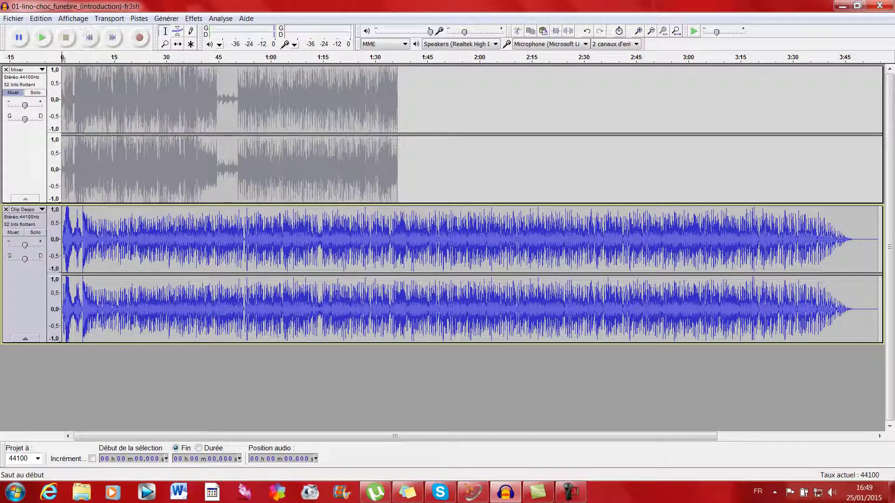
{"action": "left_click", "coordinate": [42, 37]}
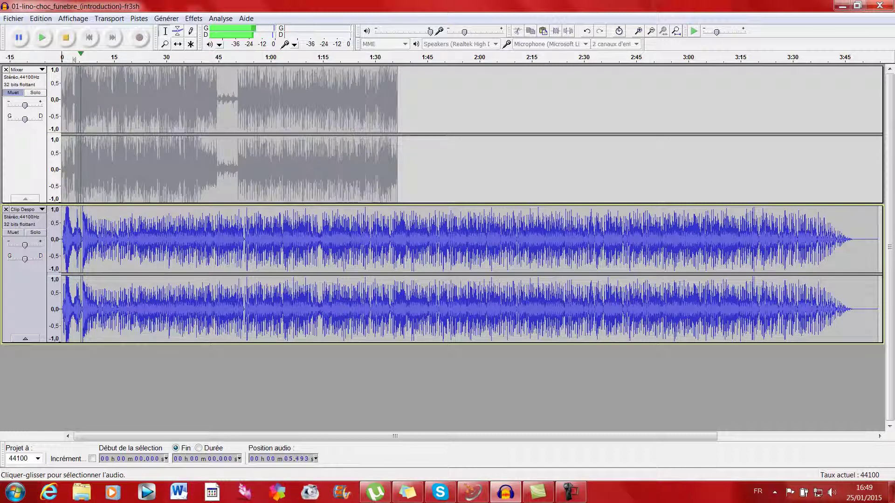
{"action": "left_click_drag", "start_coordinate": [74, 261], "coordinate": [61, 262]}
{"action": "left_click", "coordinate": [65, 37]}
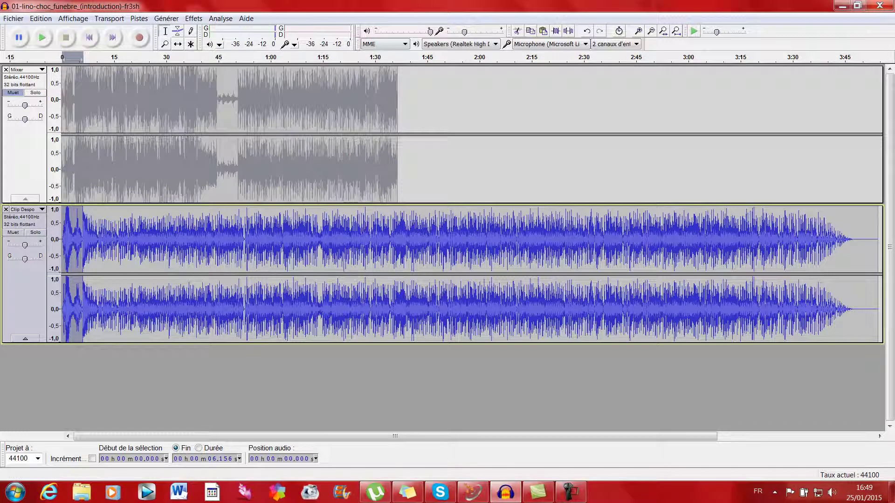
{"action": "left_click", "coordinate": [517, 31]}
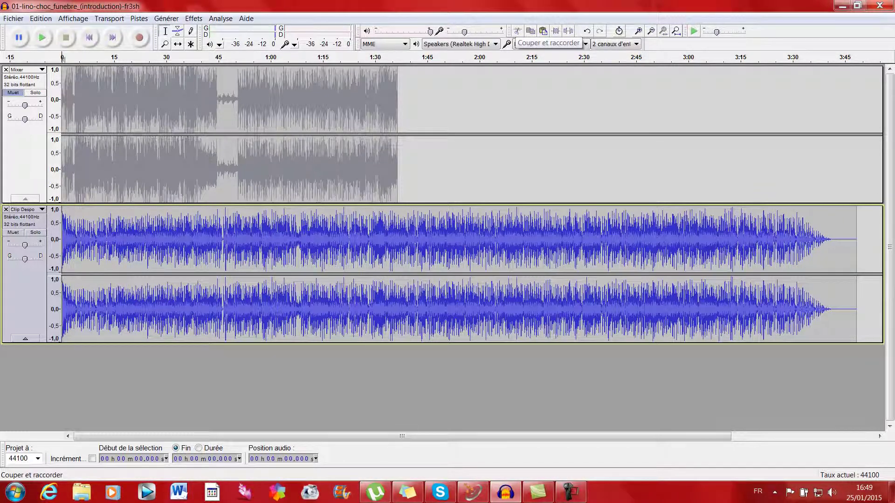
Play the imported track to find the end of the passage and cut everything after 1 min 08.389 s.
{"action": "left_click", "coordinate": [46, 41]}
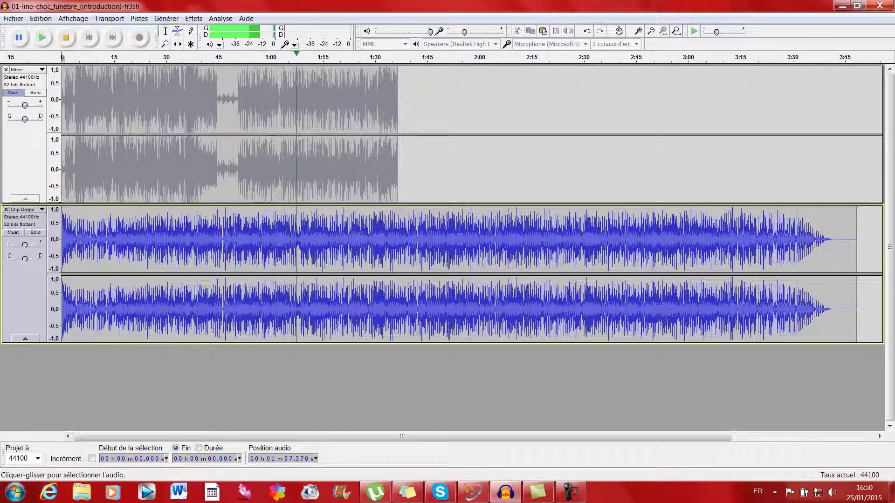
{"action": "left_click", "coordinate": [301, 239]}
{"action": "left_click_drag", "start_coordinate": [300, 239], "coordinate": [885, 239]}
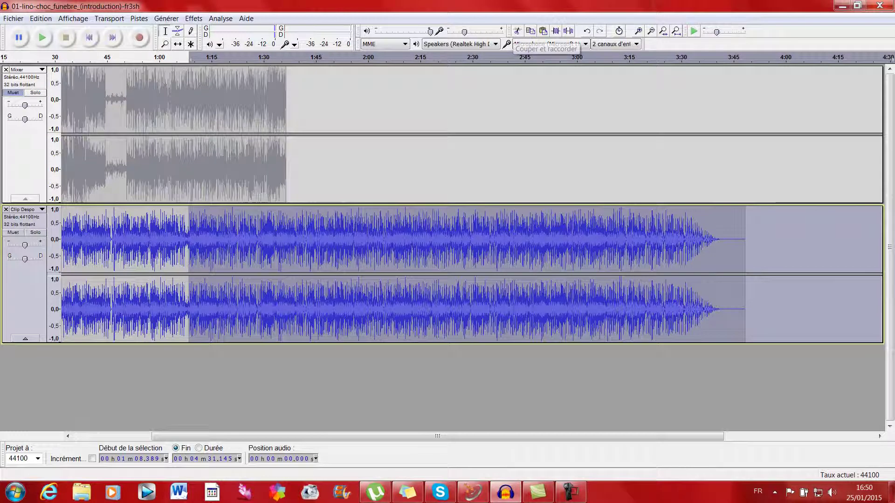
{"action": "left_click", "coordinate": [517, 31]}
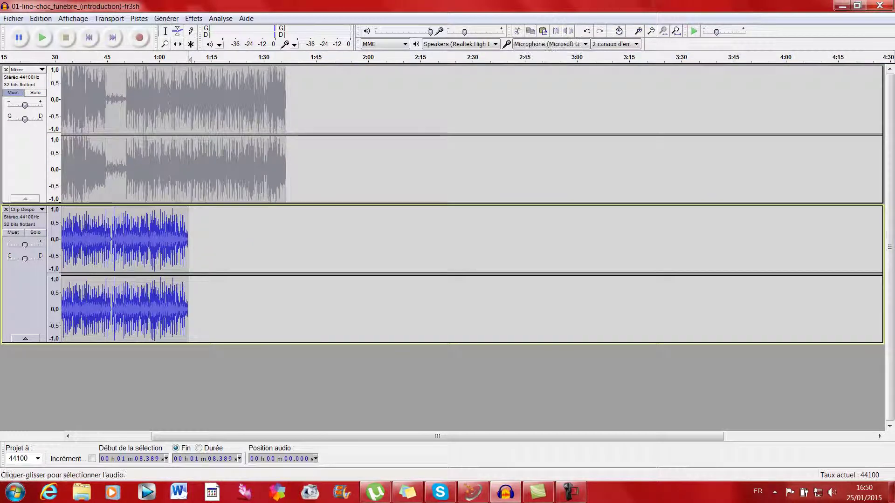
Play back the last seconds of the shortened track and return the cursor to the start.
{"action": "left_click", "coordinate": [164, 57]}
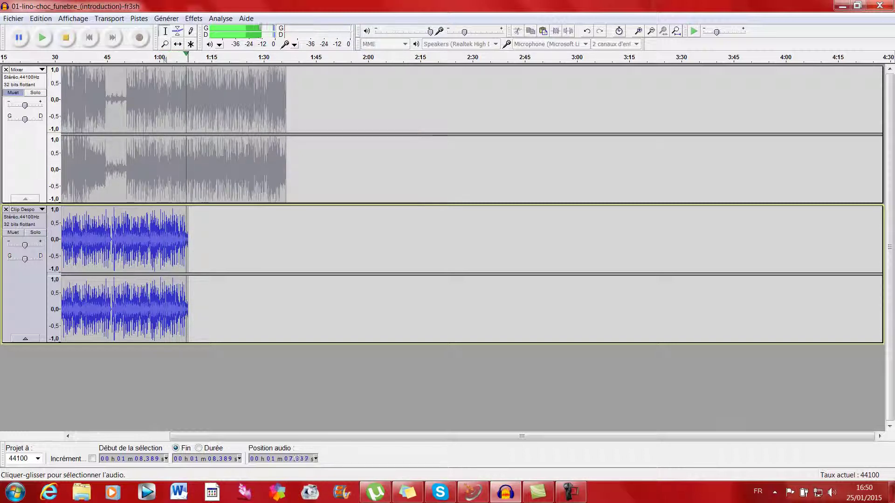
{"action": "left_click", "coordinate": [66, 38]}
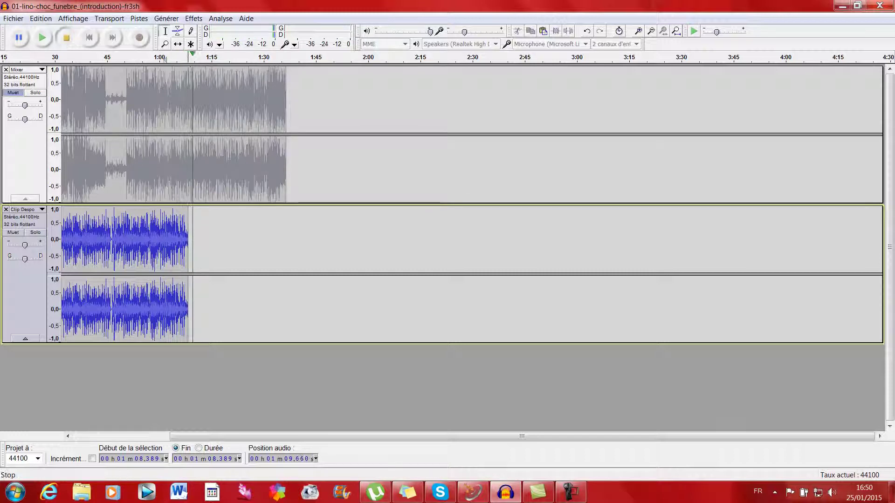
{"action": "left_click", "coordinate": [89, 38]}
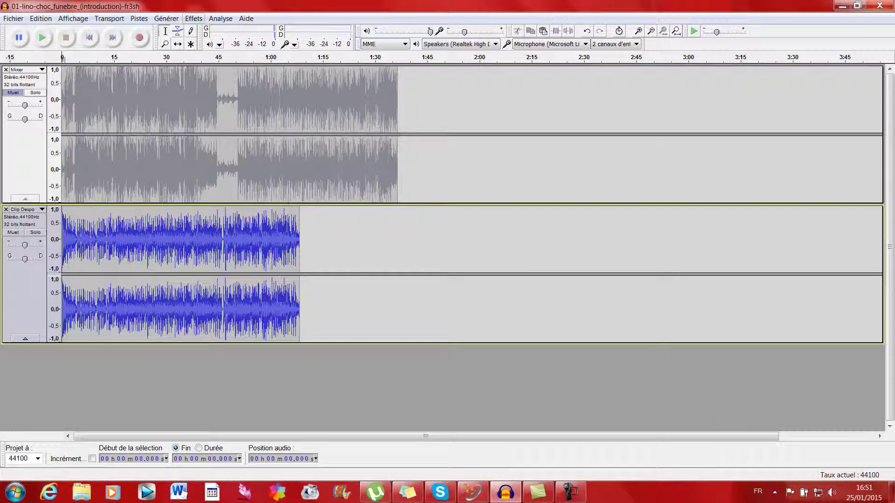
Apply the Fondre en fermeture effect to the imported track from 58.217 s to 1 min 11.467 s.
{"action": "left_click", "coordinate": [194, 18]}
{"action": "key", "text": "Escape"}
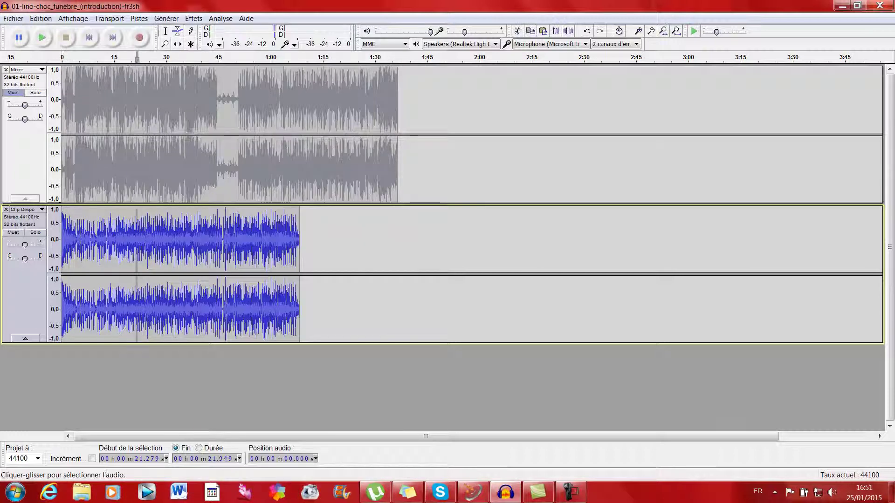
{"action": "left_click_drag", "start_coordinate": [264, 303], "coordinate": [310, 303]}
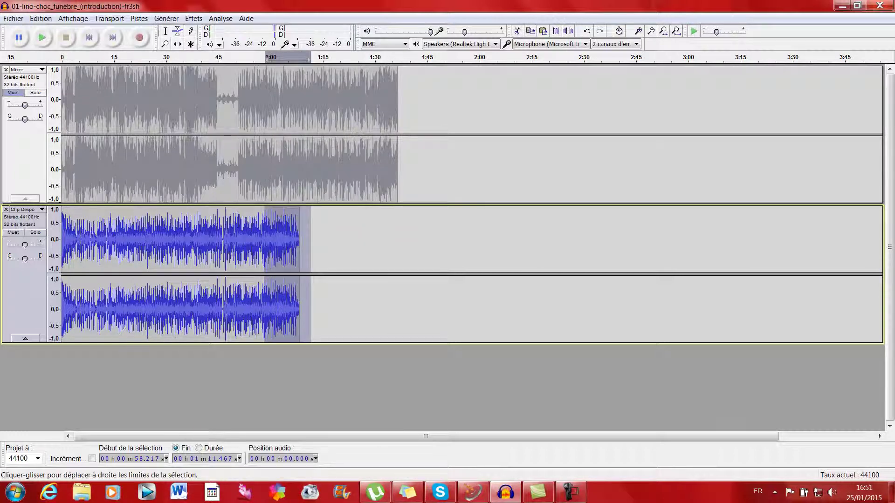
{"action": "left_click", "coordinate": [194, 19]}
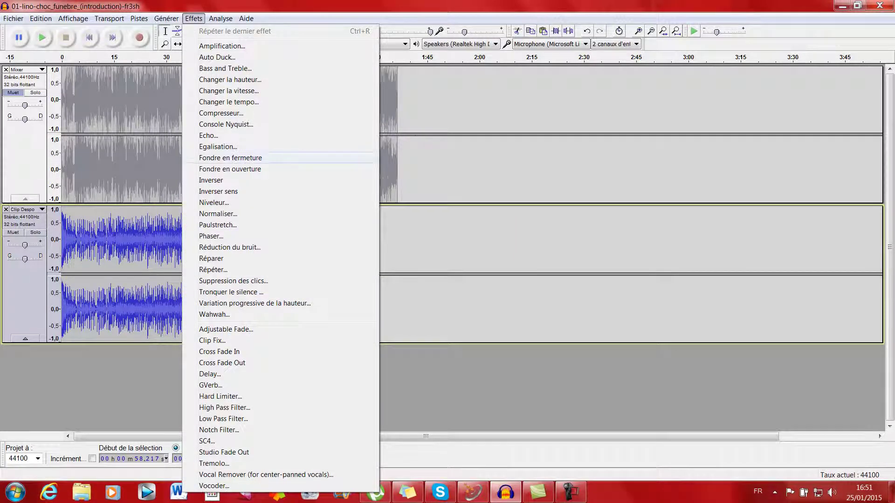
{"action": "left_click", "coordinate": [230, 157]}
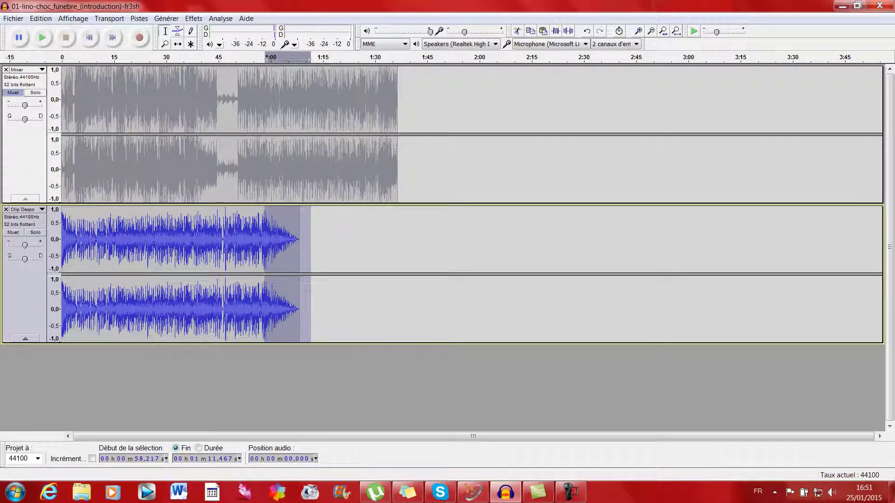
Listen to the faded ending of the imported track, stop playback and return the cursor to the start.
{"action": "left_click", "coordinate": [247, 59]}
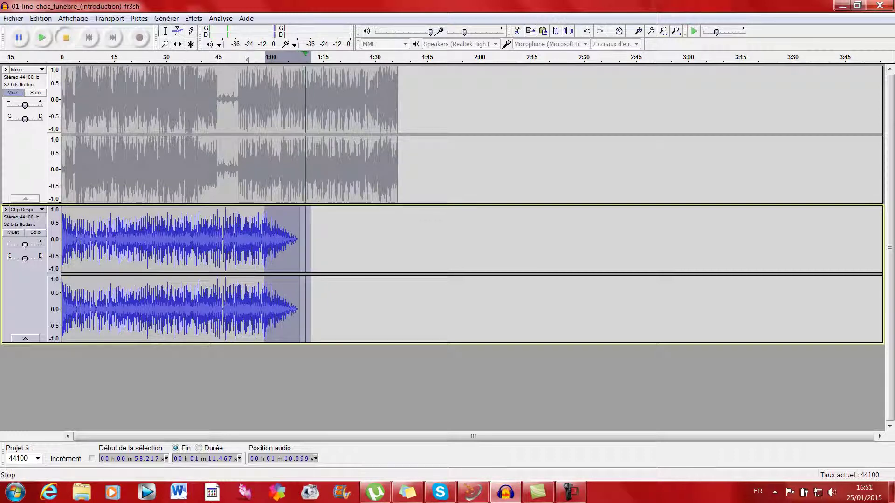
{"action": "left_click", "coordinate": [66, 38]}
{"action": "left_click", "coordinate": [90, 37]}
Start an audio import and browse to the scratche folder on the desktop.
{"action": "left_click", "coordinate": [13, 18]}
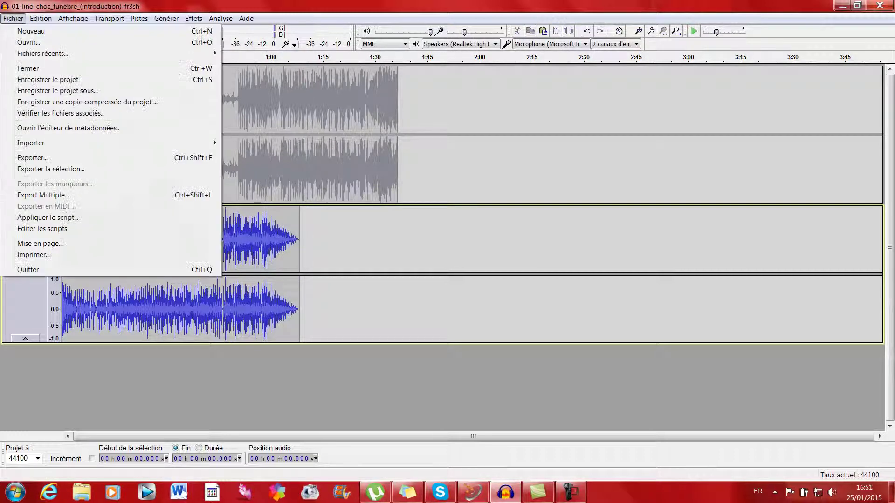
{"action": "mouse_move", "coordinate": [56, 142]}
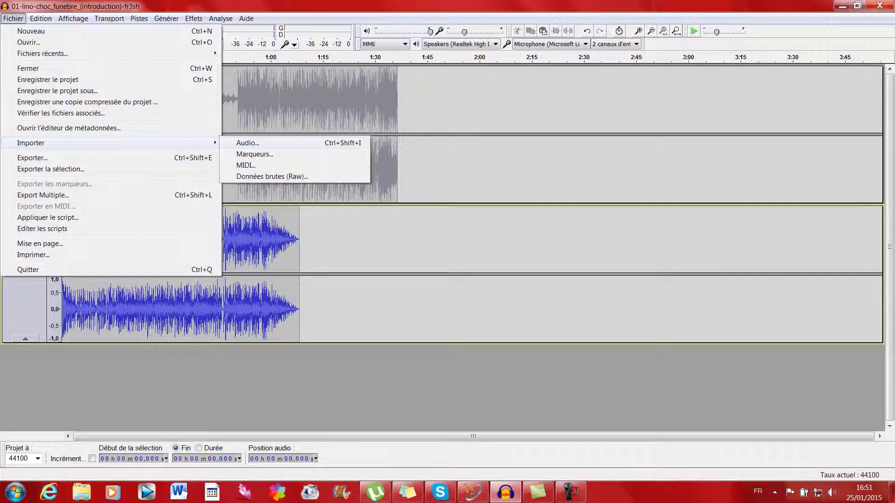
{"action": "left_click", "coordinate": [248, 143]}
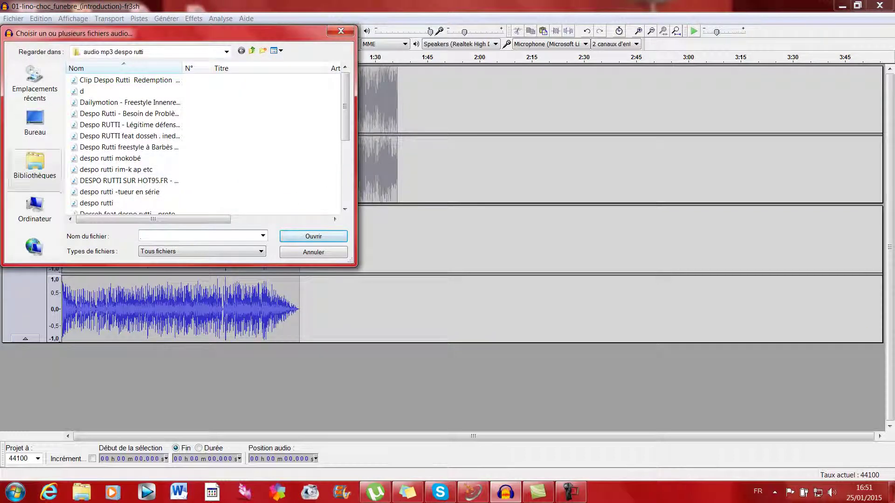
{"action": "left_click", "coordinate": [35, 124]}
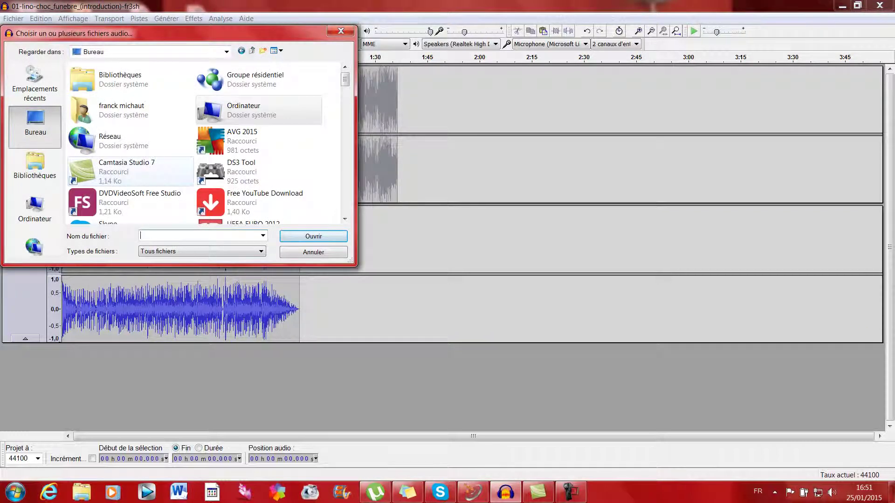
{"action": "left_click", "coordinate": [126, 168]}
{"action": "scroll", "coordinate": [204, 142], "scroll_direction": "down", "scroll_amount": 5}
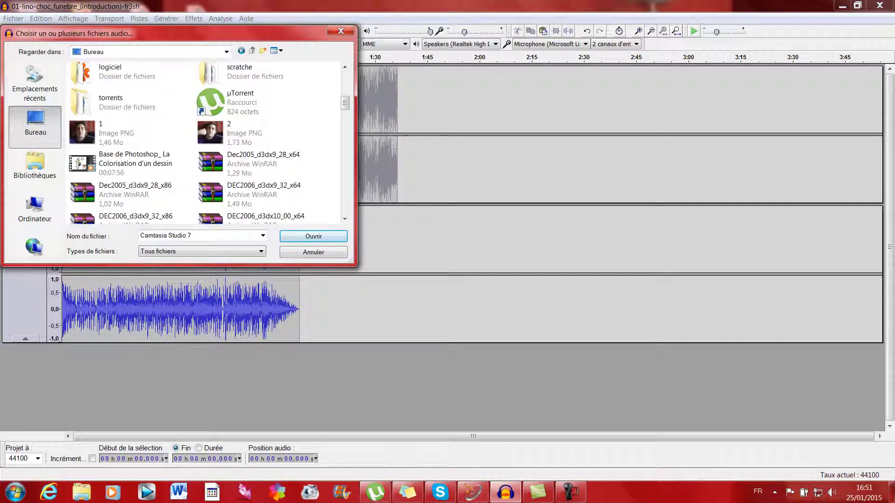
{"action": "scroll", "coordinate": [204, 143], "scroll_direction": "down", "scroll_amount": 6}
{"action": "scroll", "coordinate": [204, 142], "scroll_direction": "up", "scroll_amount": 8}
{"action": "scroll", "coordinate": [204, 142], "scroll_direction": "down", "scroll_amount": 3}
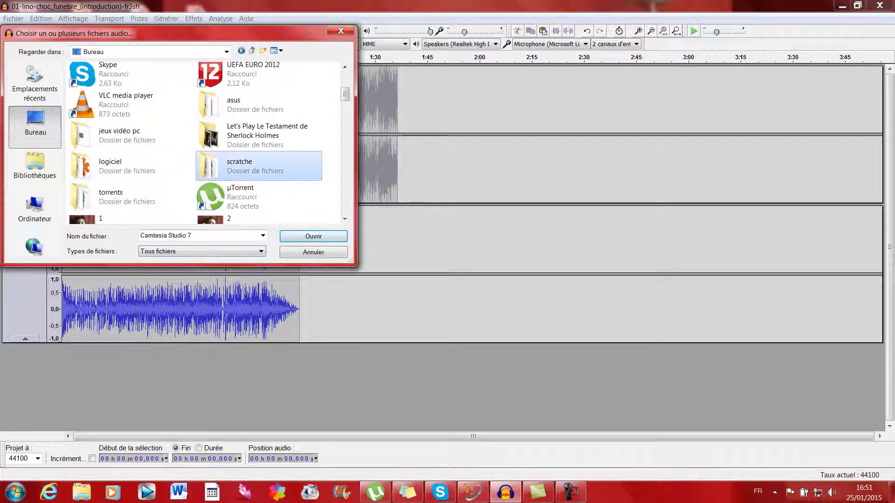
{"action": "double_click", "coordinate": [243, 166]}
Preview the BassScratch C sound in the media player, and import it together with BeatBox A.
{"action": "left_click", "coordinate": [99, 158]}
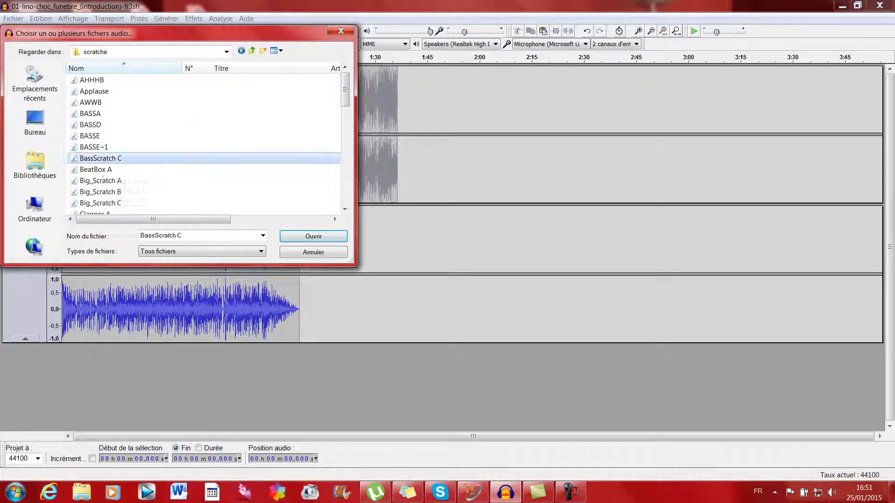
{"action": "right_click", "coordinate": [100, 159]}
{"action": "left_click", "coordinate": [128, 181]}
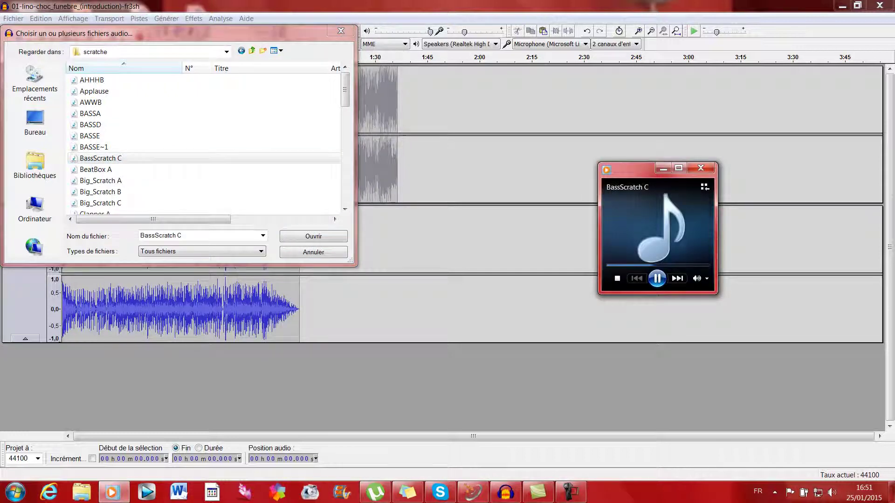
{"action": "left_click", "coordinate": [701, 168]}
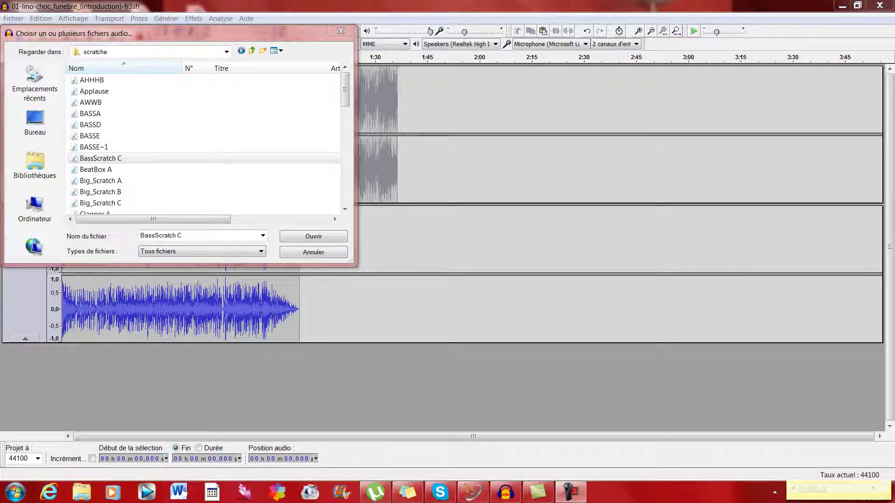
{"action": "left_click", "coordinate": [95, 169], "text": "ctrl"}
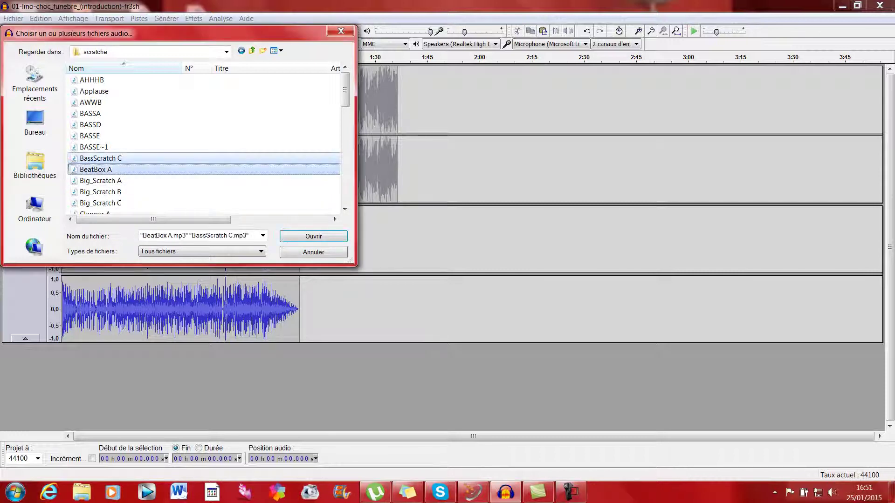
{"action": "key", "text": "Return"}
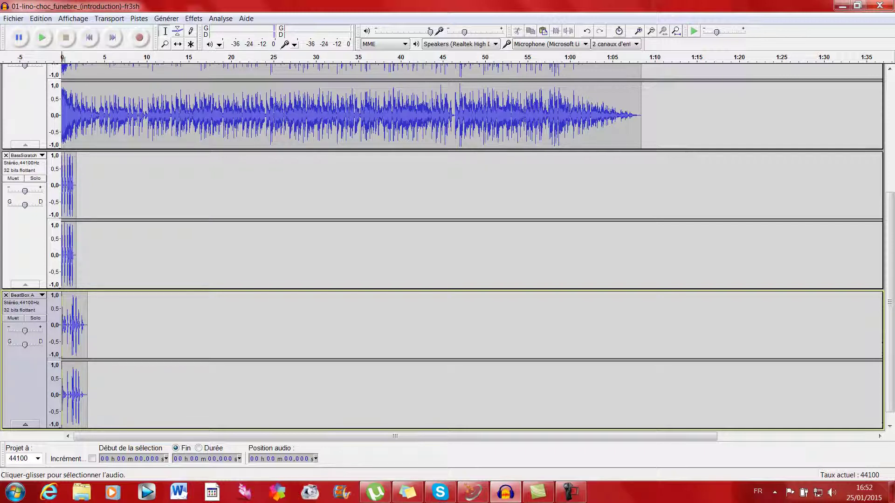
Mute the Clip Despo and BassScratch C tracks and play the BeatBox A sound from the start.
{"action": "scroll", "coordinate": [448, 247], "scroll_direction": "up", "scroll_amount": 4}
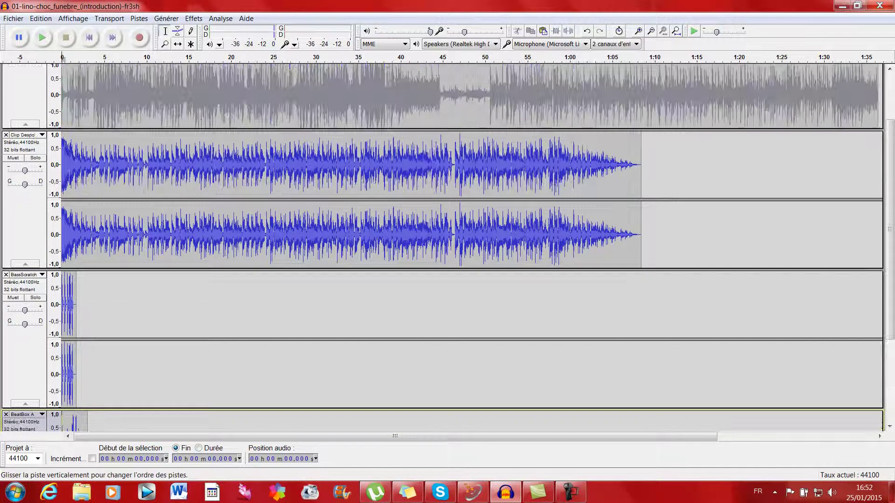
{"action": "left_click", "coordinate": [13, 158]}
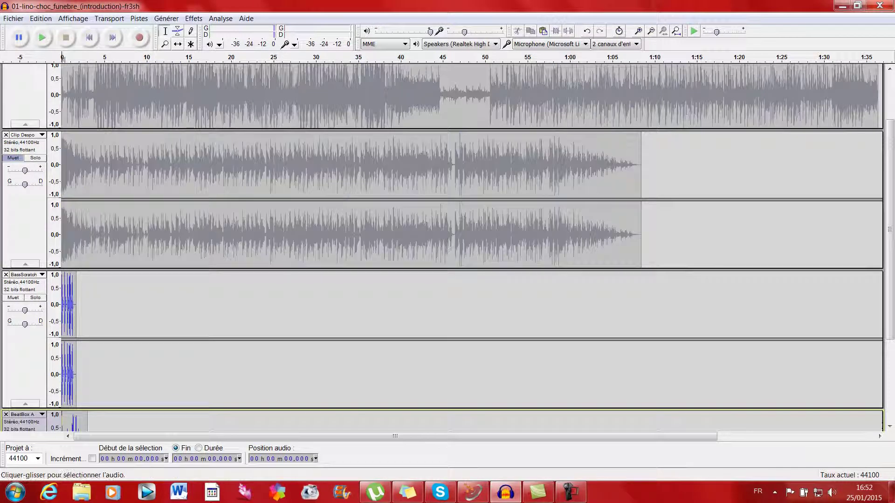
{"action": "key", "text": "space"}
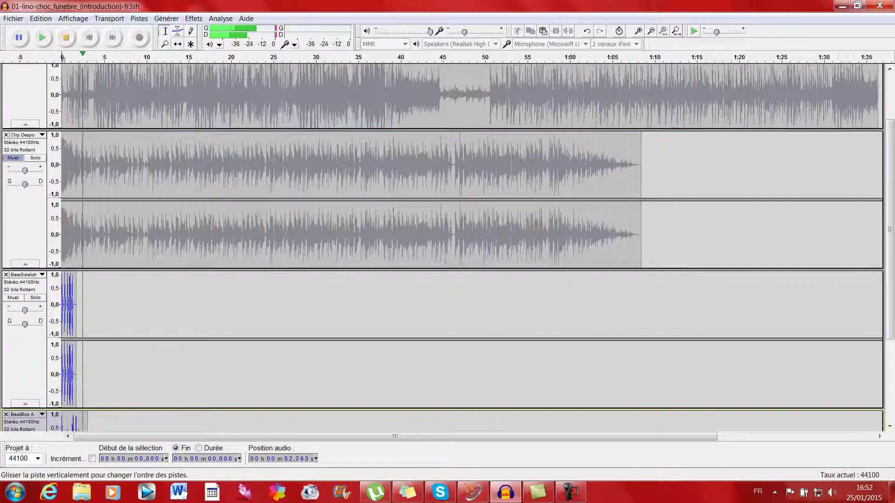
{"action": "left_click", "coordinate": [13, 297]}
{"action": "left_click", "coordinate": [66, 37]}
{"action": "left_click", "coordinate": [42, 38]}
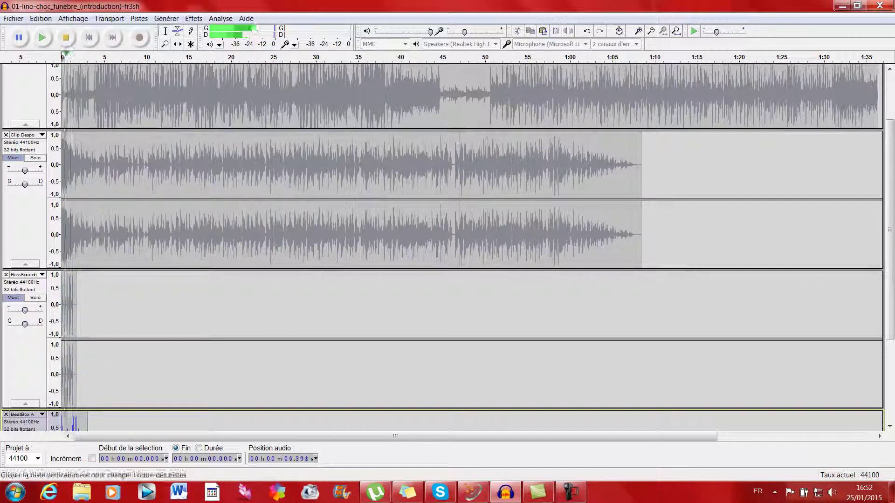
Copy the first 5.007 s of the BeatBox A track and paste it at about 19.5 s, 37.1 s and 57.1 s.
{"action": "scroll", "coordinate": [448, 233], "scroll_direction": "down", "scroll_amount": 3}
{"action": "left_click_drag", "start_coordinate": [104, 317], "coordinate": [61, 317]}
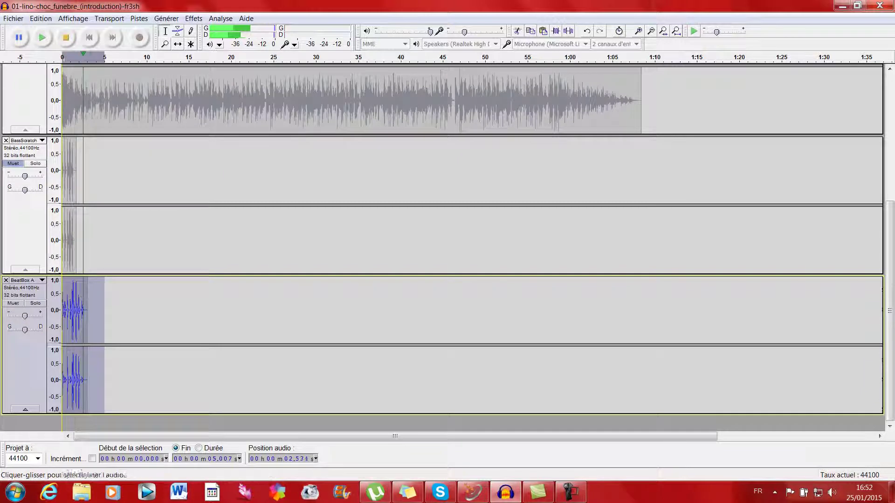
{"action": "left_click", "coordinate": [66, 37]}
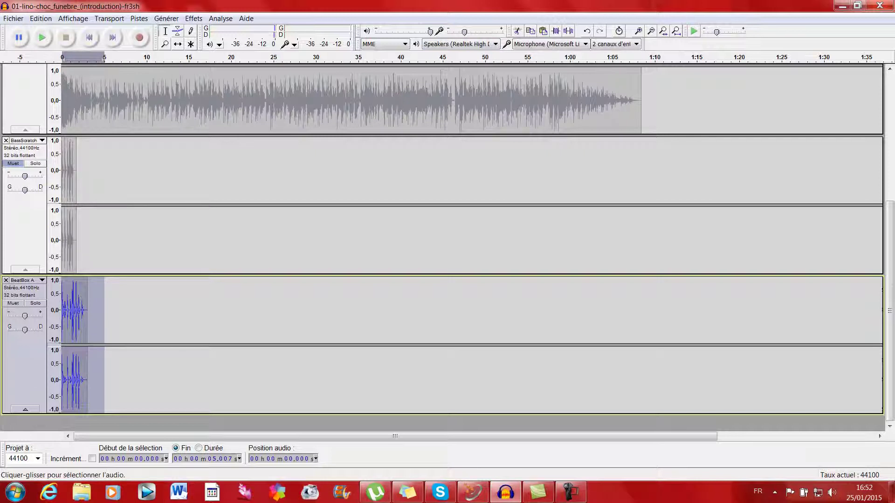
{"action": "left_click", "coordinate": [227, 327]}
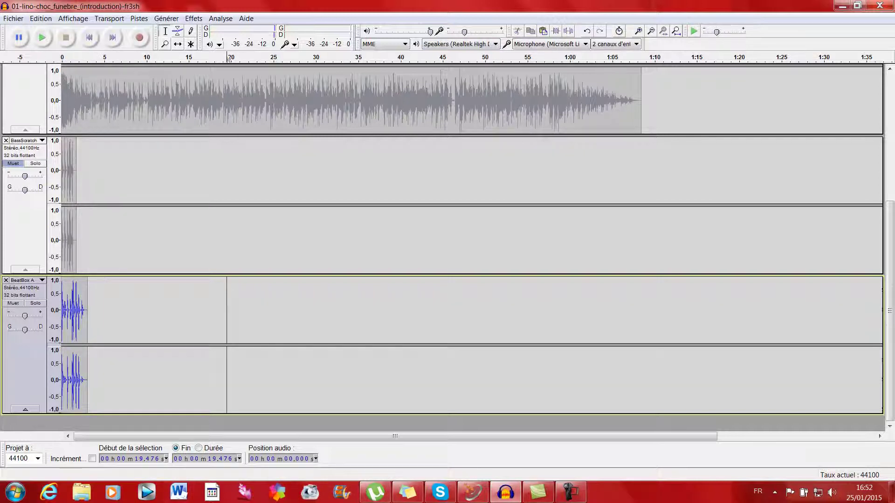
{"action": "key", "text": "ctrl+v"}
{"action": "left_click", "coordinate": [375, 326]}
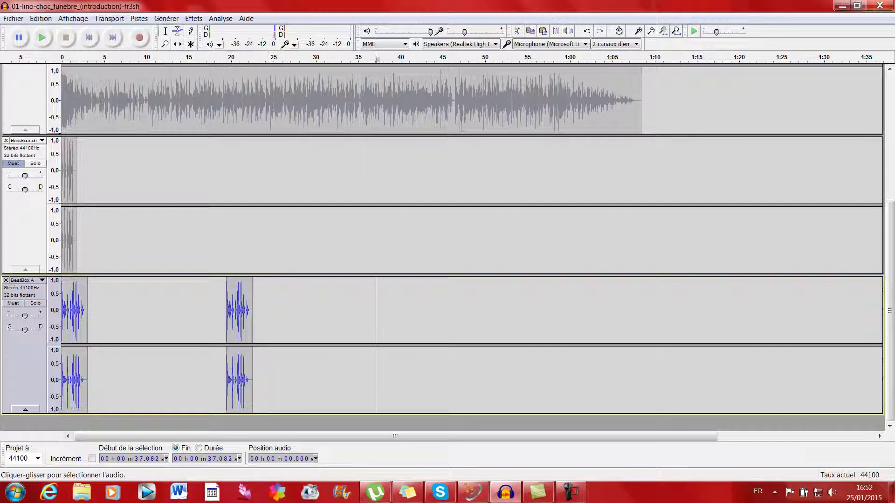
{"action": "key", "text": "ctrl+v"}
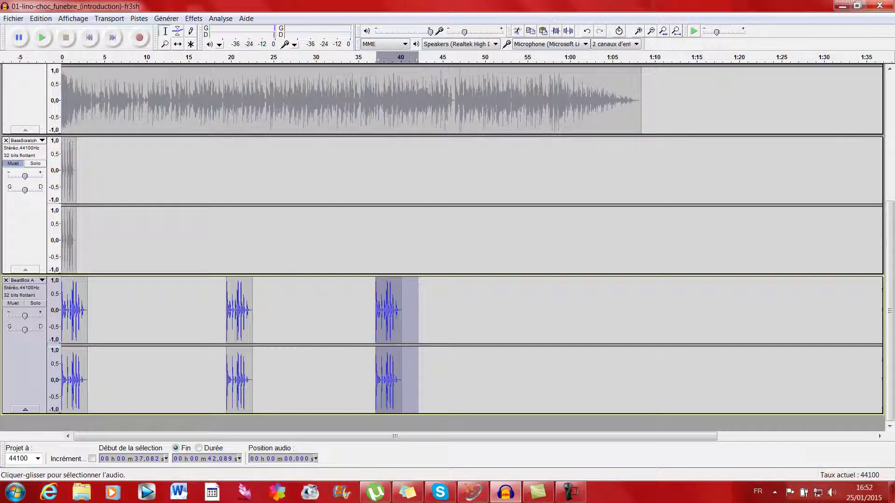
{"action": "left_click", "coordinate": [546, 326]}
{"action": "key", "text": "ctrl+v"}
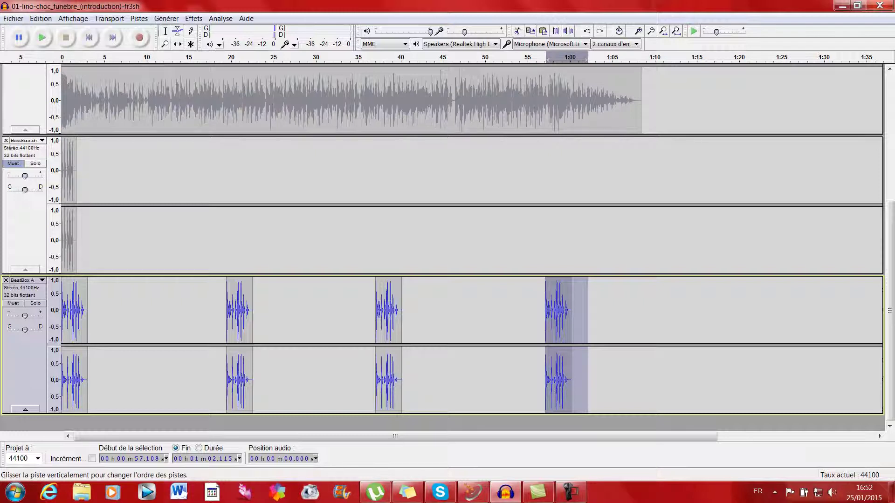
Mute the BeatBox A track, solo the BassScratch C track and play it from the start.
{"action": "key", "text": "shift+u"}
{"action": "left_click", "coordinate": [35, 163]}
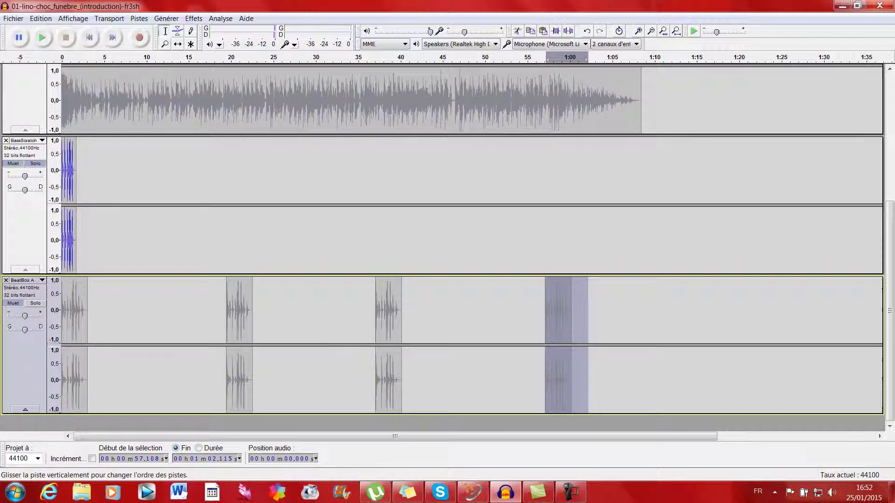
{"action": "left_click", "coordinate": [89, 37]}
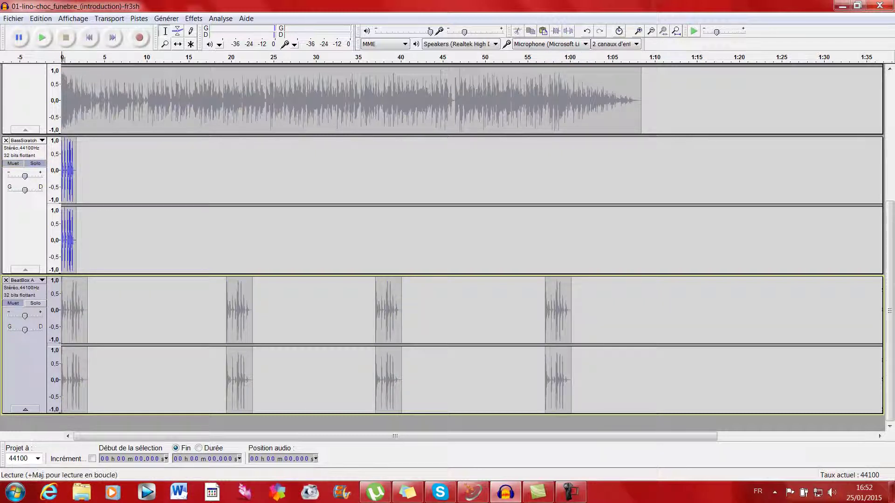
{"action": "left_click", "coordinate": [42, 37]}
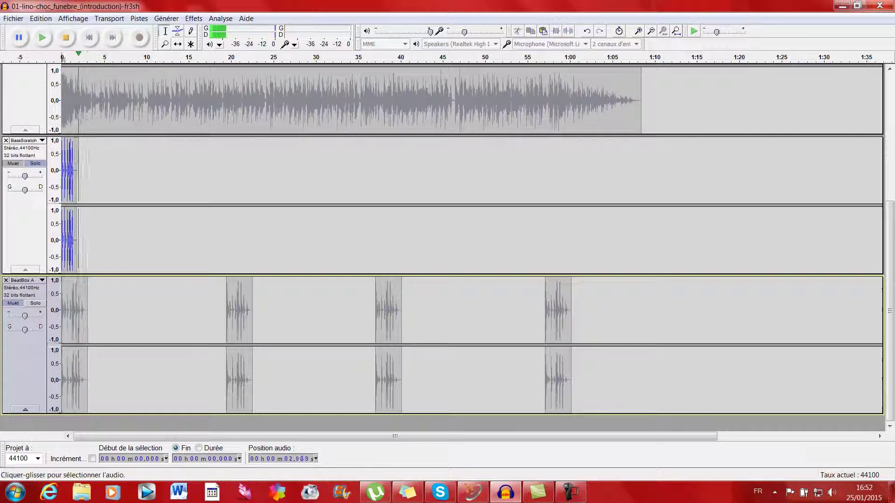
Copy the first 3.056 s of the BassScratch C track and paste it at about 10.4 s, 24.2 s, 41.3 s and 1 min 02 s.
{"action": "left_click", "coordinate": [88, 173], "text": "shift"}
{"action": "left_click", "coordinate": [66, 38]}
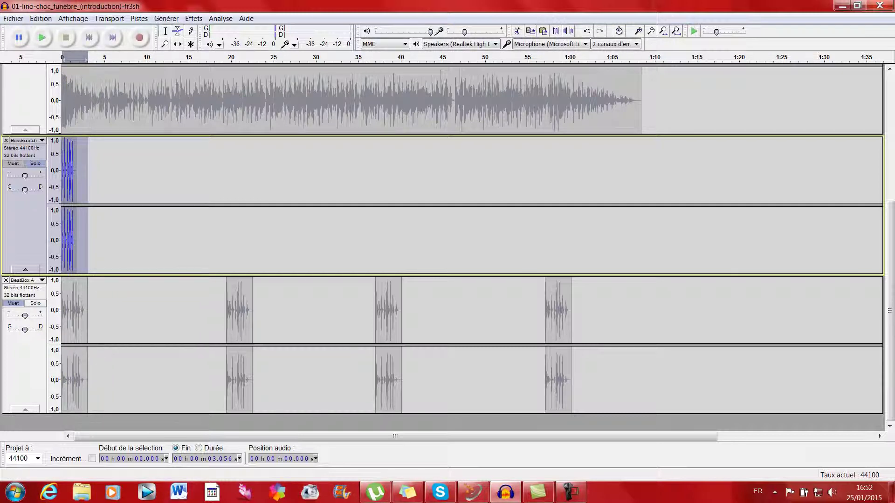
{"action": "left_click", "coordinate": [150, 173]}
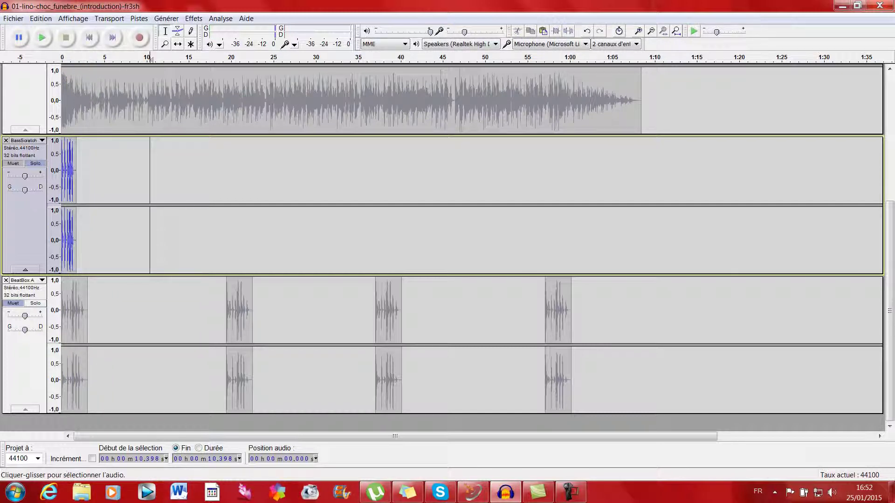
{"action": "key", "text": "ctrl+v"}
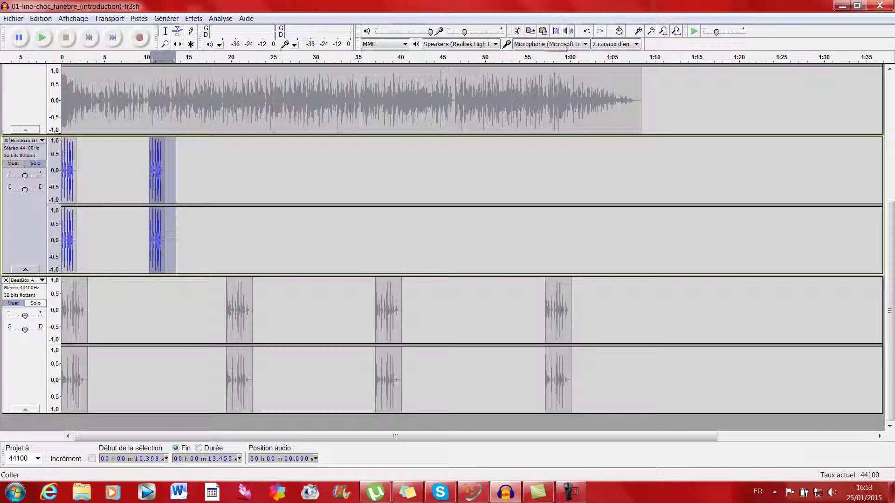
{"action": "left_click", "coordinate": [267, 173]}
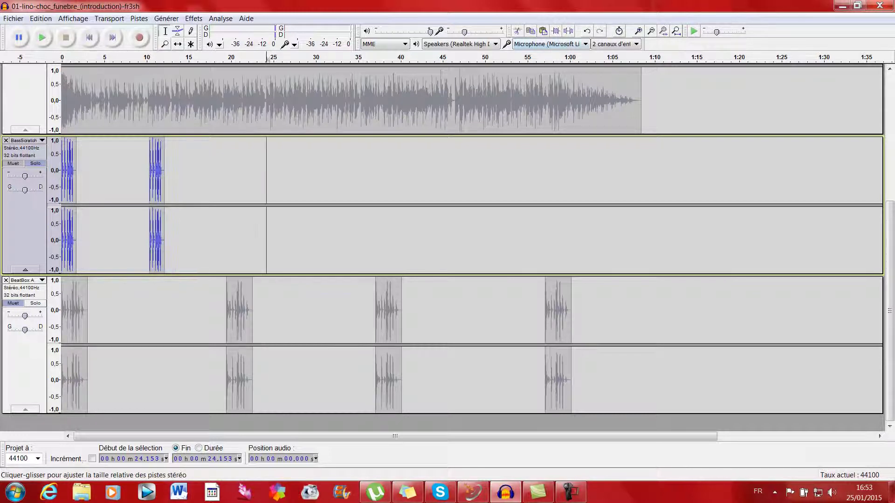
{"action": "key", "text": "ctrl+v"}
{"action": "left_click", "coordinate": [411, 201]}
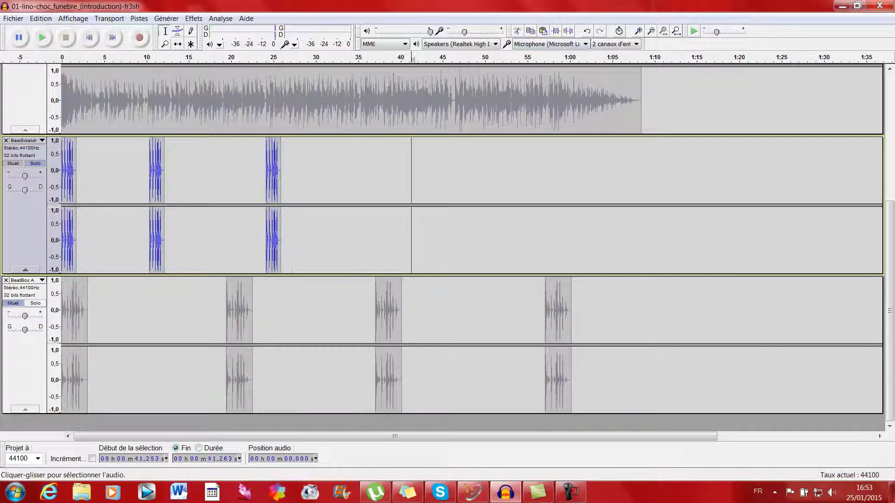
{"action": "key", "text": "ctrl+v"}
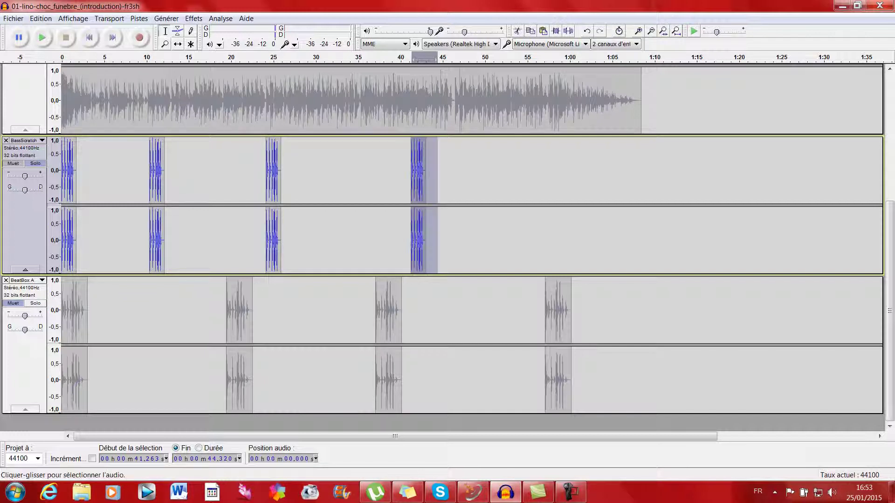
{"action": "left_click", "coordinate": [586, 203]}
{"action": "key", "text": "ctrl+v"}
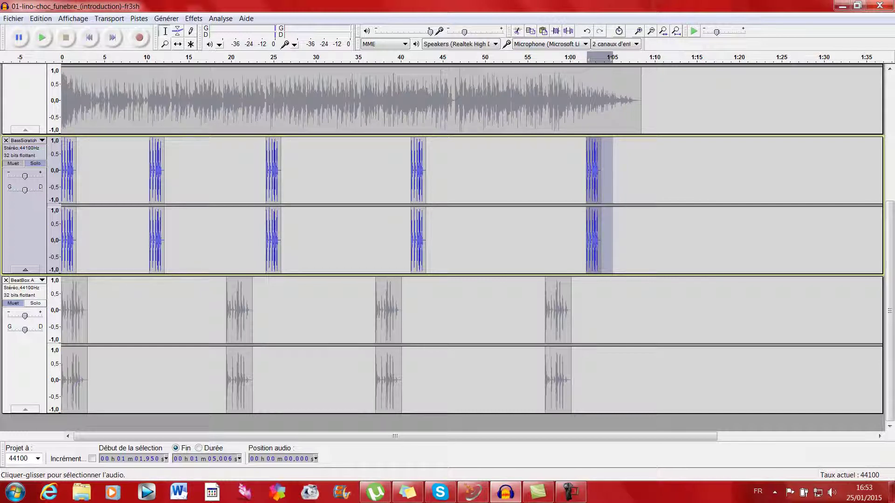
Merge the BassScratch C and BeatBox A tracks into one track with Mixage et Rendu.
{"action": "scroll", "coordinate": [26, 247], "scroll_direction": "up", "scroll_amount": 3}
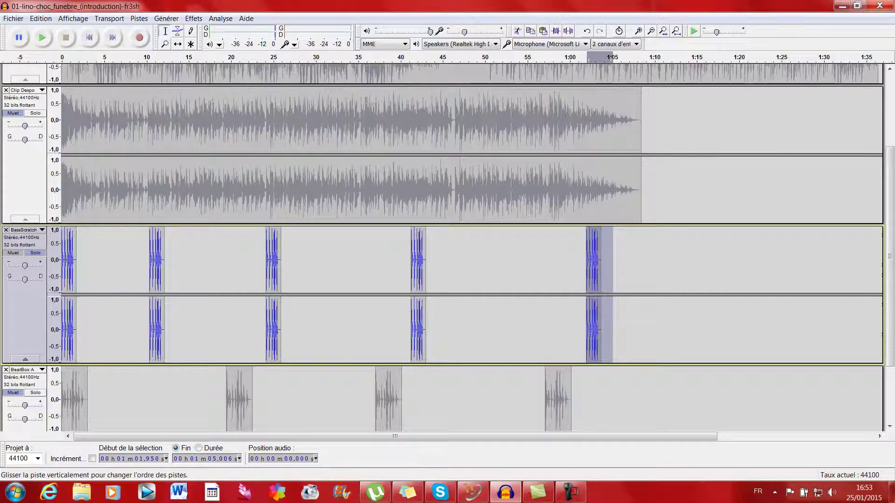
{"action": "scroll", "coordinate": [443, 247], "scroll_direction": "down", "scroll_amount": 3}
{"action": "left_click_drag", "start_coordinate": [744, 345], "coordinate": [62, 261]}
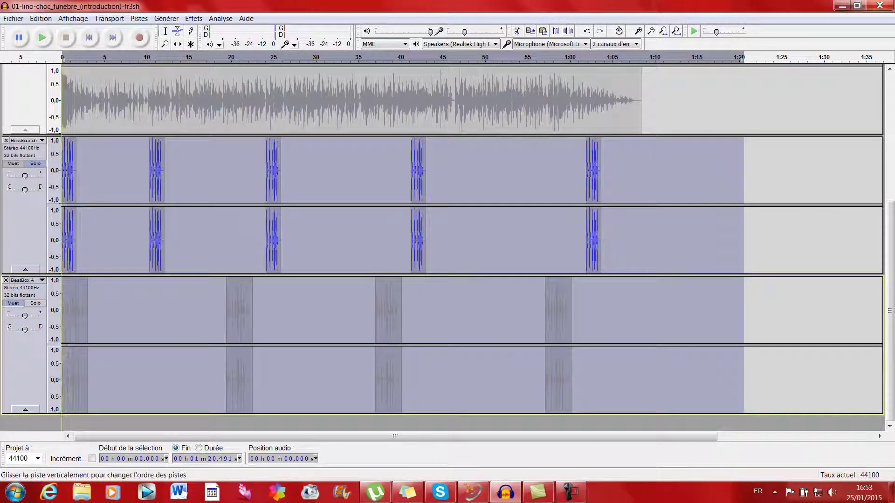
{"action": "left_click", "coordinate": [139, 18]}
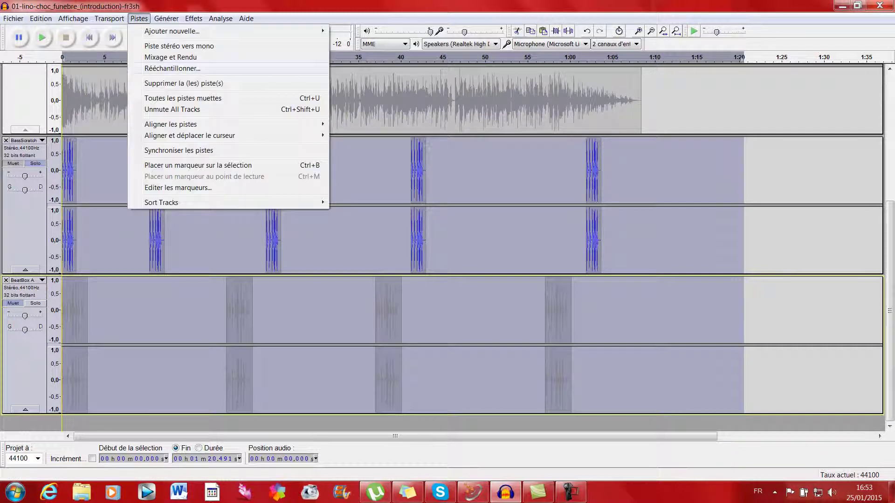
{"action": "left_click", "coordinate": [170, 57]}
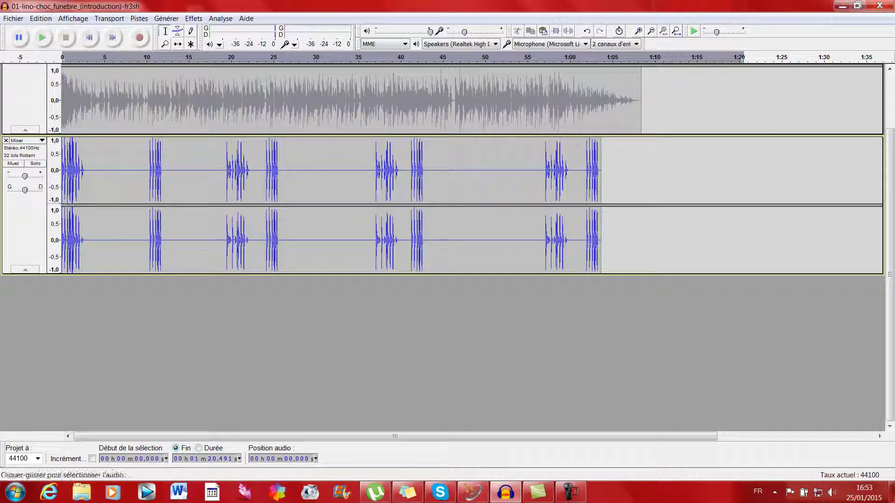
Unmute the Clip Despo track while keeping the first Mixer track muted.
{"action": "scroll", "coordinate": [447, 247], "scroll_direction": "up", "scroll_amount": 3}
{"action": "scroll", "coordinate": [448, 247], "scroll_direction": "up", "scroll_amount": 1}
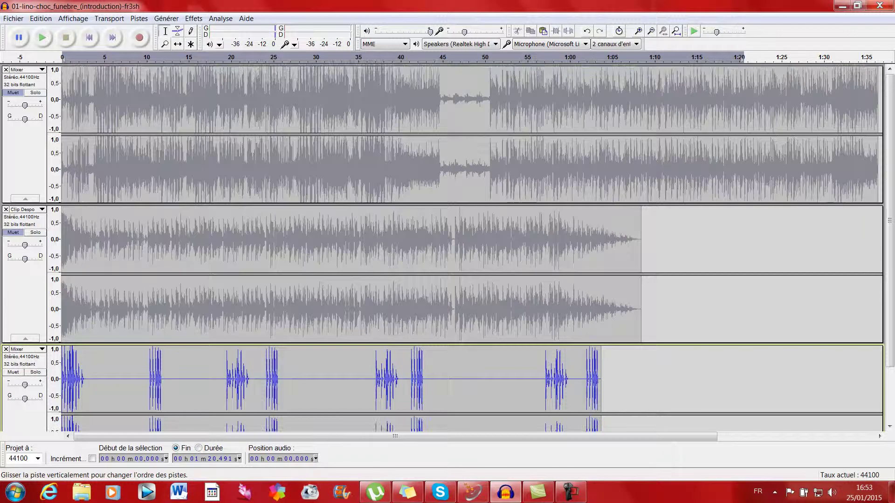
{"action": "left_click", "coordinate": [13, 93]}
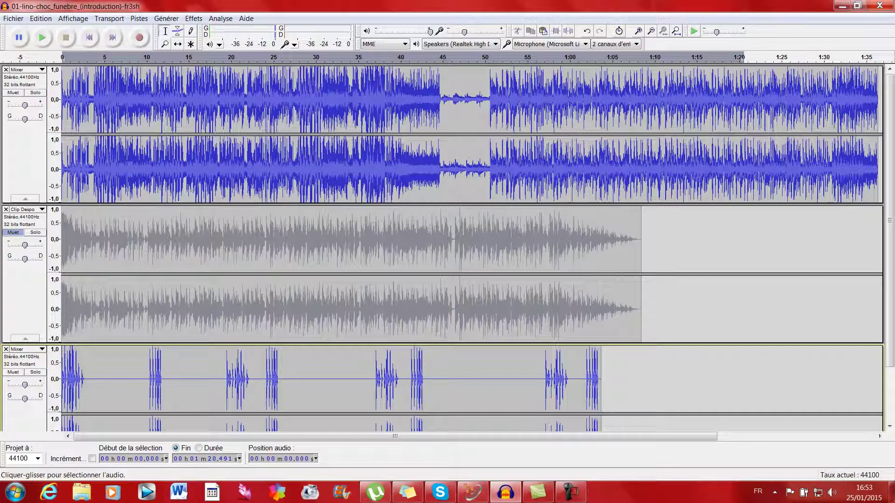
{"action": "left_click", "coordinate": [13, 233]}
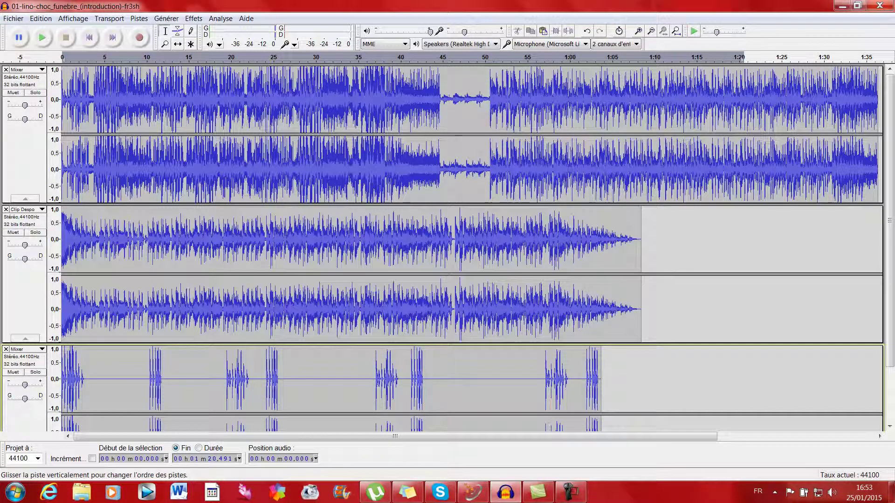
{"action": "left_click", "coordinate": [35, 92]}
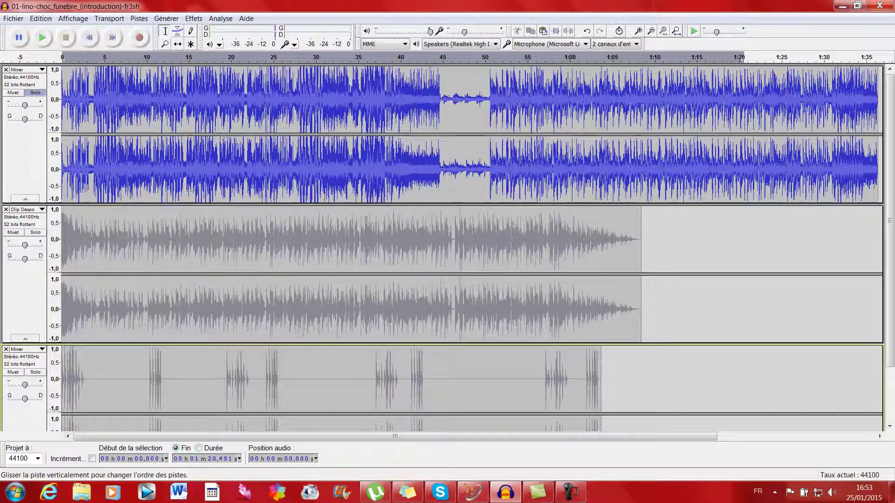
{"action": "left_click", "coordinate": [36, 92]}
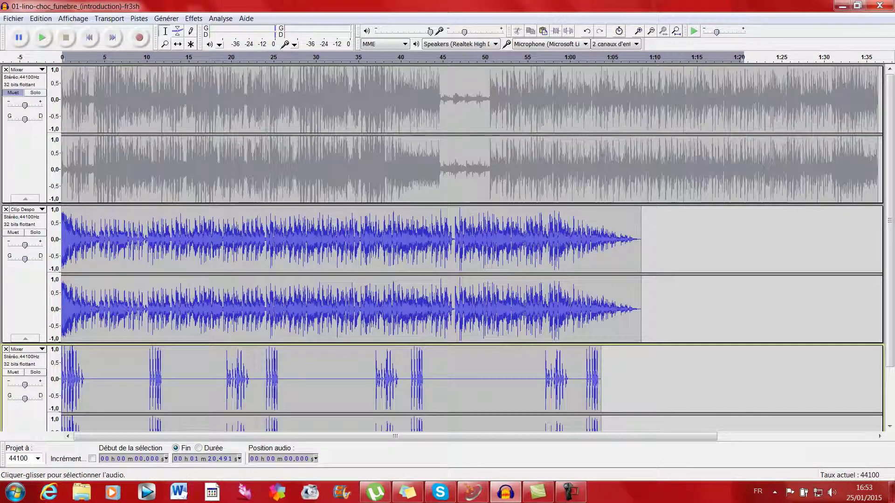
Merge the Clip Despo track and the scratch and beatbox Mixer track into one track with Mixage et Rendu.
{"action": "scroll", "coordinate": [448, 247], "scroll_direction": "down", "scroll_amount": 3}
{"action": "left_click_drag", "start_coordinate": [727, 373], "coordinate": [62, 196]}
{"action": "left_click", "coordinate": [139, 18]}
{"action": "left_click", "coordinate": [171, 56]}
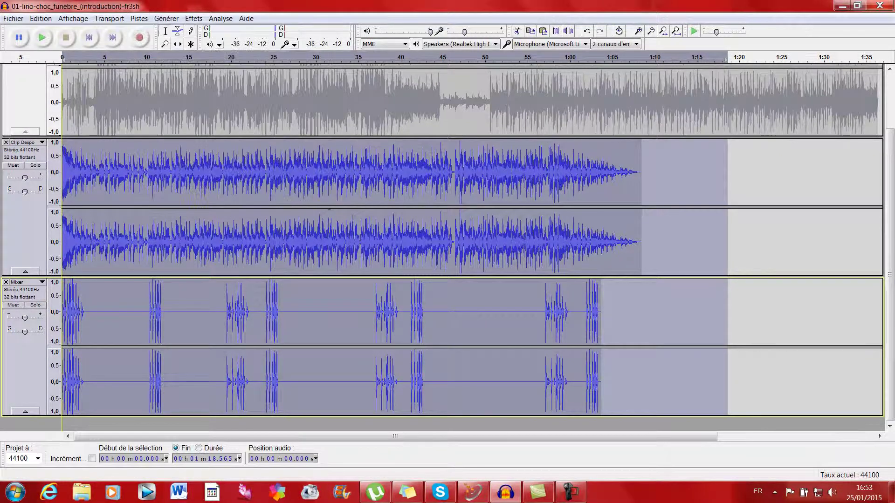
Play the merged song and scratch samples from the start, stop playback and return to the beginning.
{"action": "left_click", "coordinate": [89, 37]}
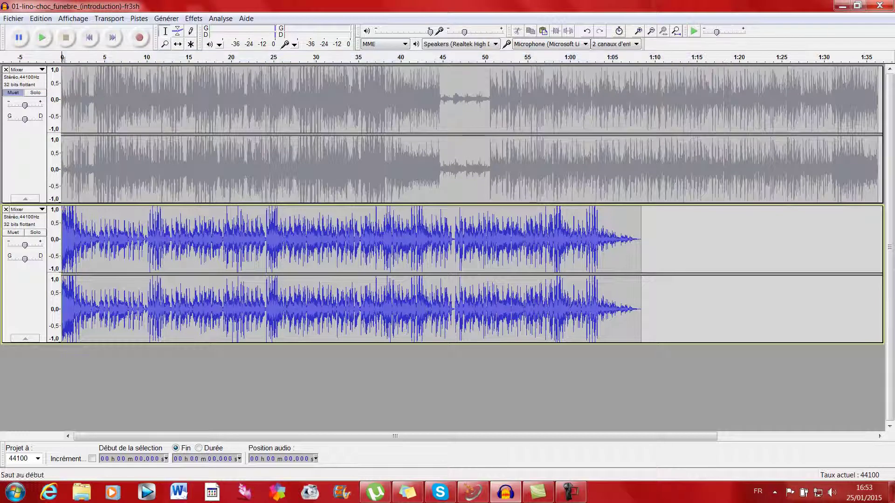
{"action": "left_click", "coordinate": [42, 38]}
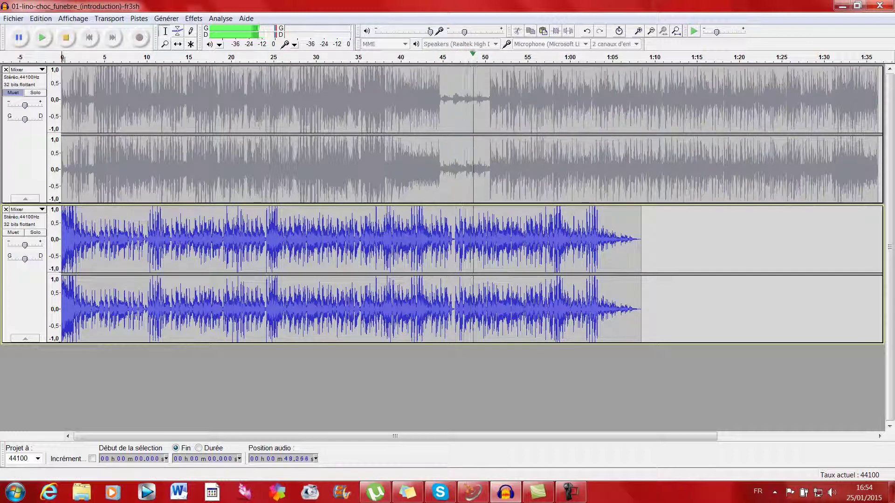
{"action": "left_click", "coordinate": [89, 39]}
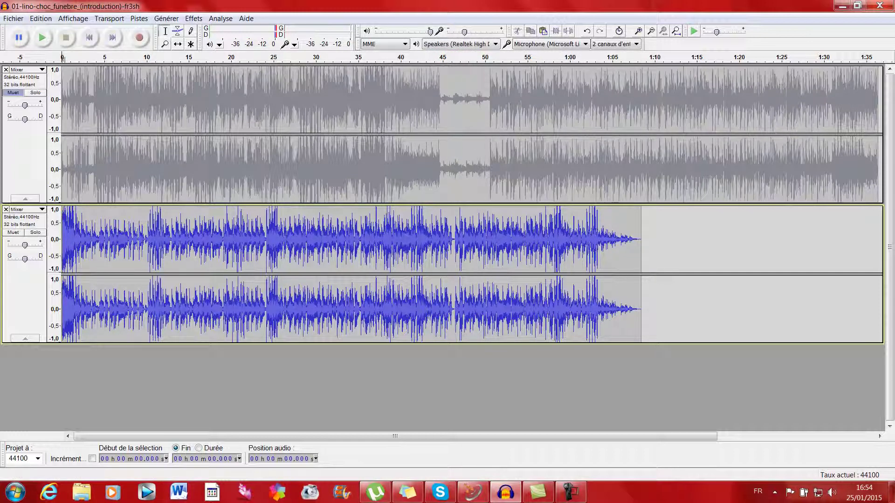
Start an audio import and browse to the armes a feux folder inside bruitages sonores on the My Book (G:) drive.
{"action": "left_click", "coordinate": [13, 19]}
{"action": "mouse_move", "coordinate": [31, 143]}
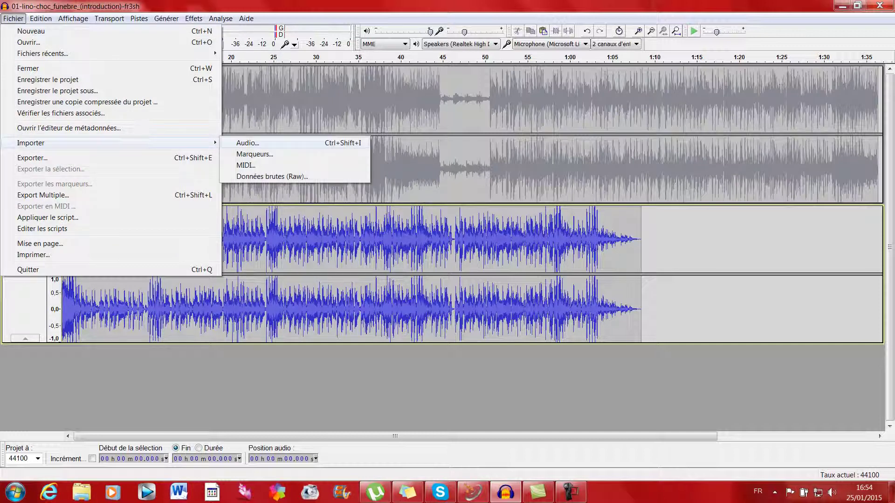
{"action": "left_click", "coordinate": [248, 143]}
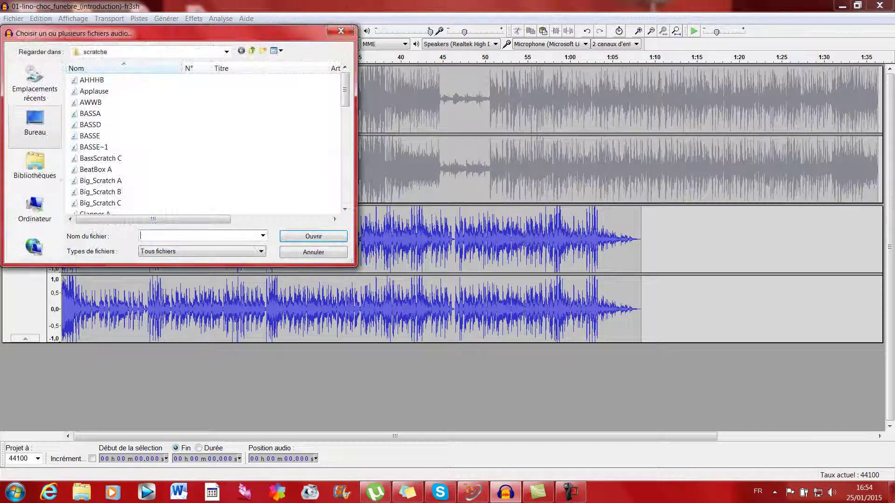
{"action": "left_click", "coordinate": [35, 209]}
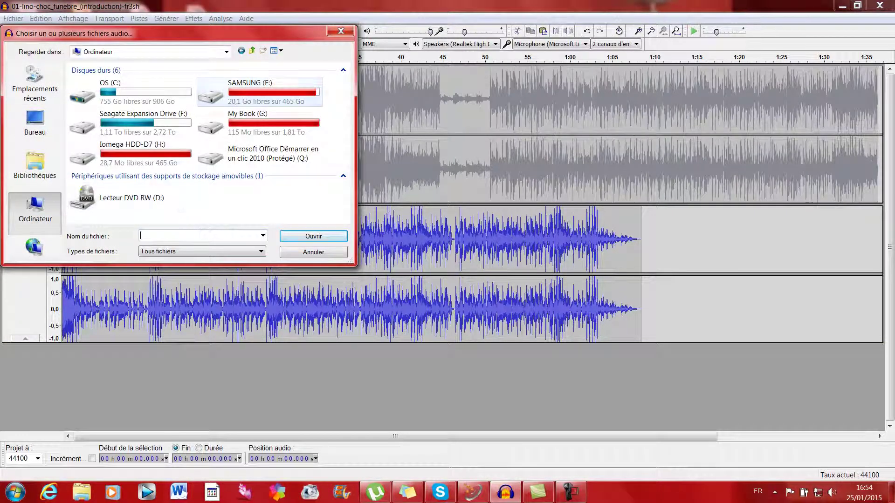
{"action": "double_click", "coordinate": [233, 84]}
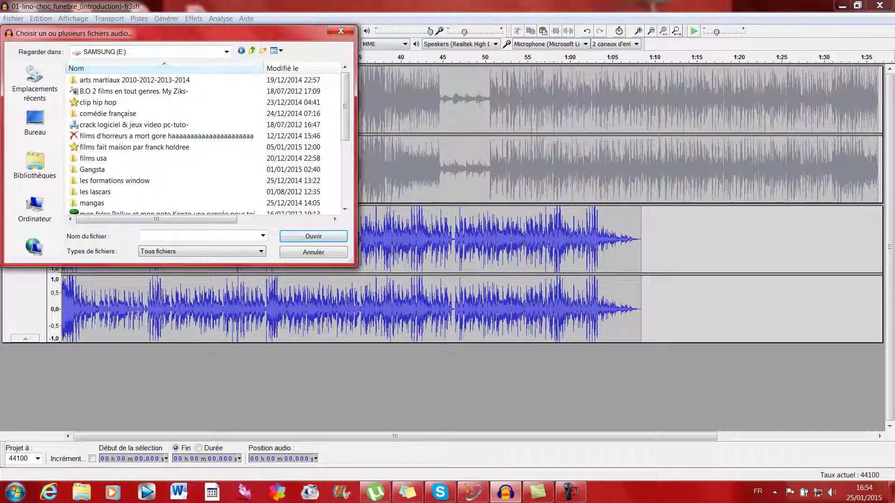
{"action": "left_click", "coordinate": [35, 210]}
{"action": "left_click", "coordinate": [259, 122]}
{"action": "double_click", "coordinate": [259, 123]}
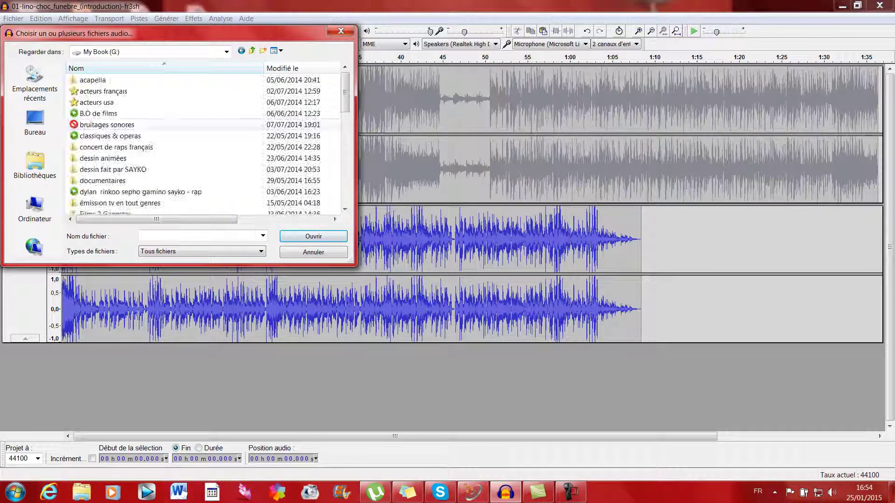
{"action": "double_click", "coordinate": [94, 124]}
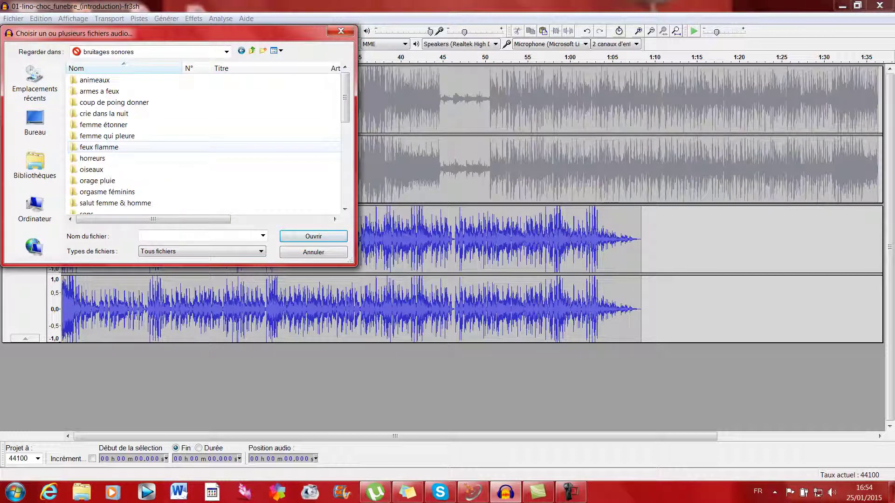
{"action": "double_click", "coordinate": [95, 91]}
Import the ak47_1 and coup de feu sound files together.
{"action": "left_click", "coordinate": [89, 80]}
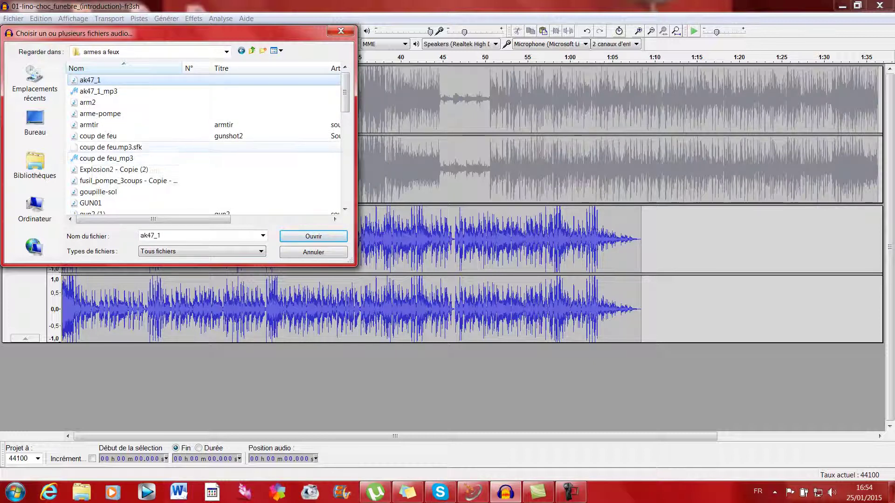
{"action": "left_click", "coordinate": [98, 136], "text": "ctrl"}
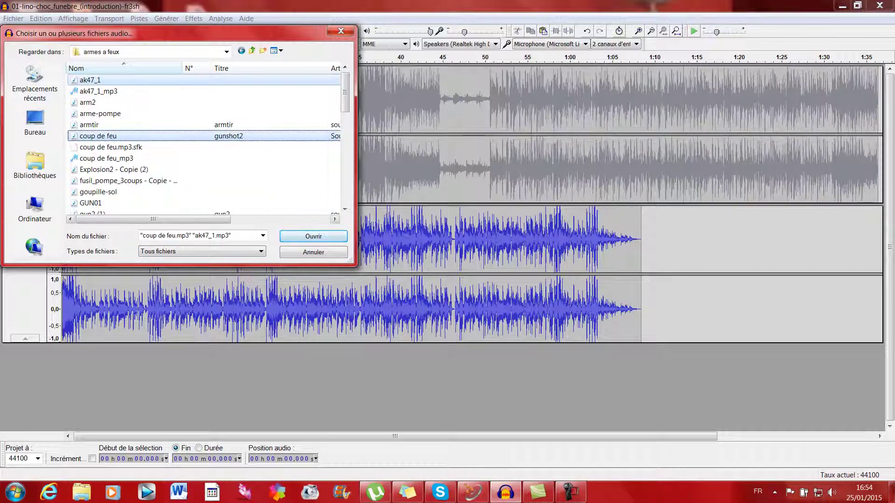
{"action": "left_click", "coordinate": [313, 237]}
Copy the sound at the start of the ak47_1 track and paste it at about 35.2 s and 59.9 s.
{"action": "left_click_drag", "start_coordinate": [99, 186], "coordinate": [62, 187]}
{"action": "left_click", "coordinate": [359, 186]}
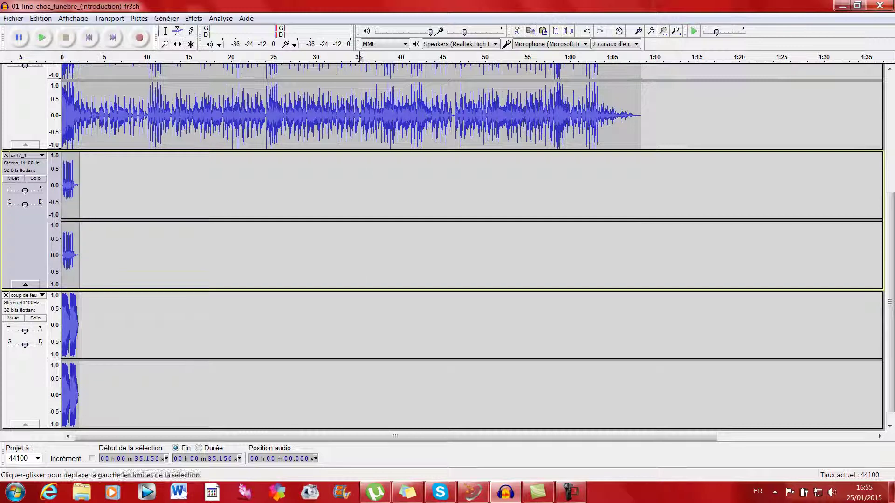
{"action": "key", "text": "ctrl+v"}
{"action": "left_click", "coordinate": [569, 58]}
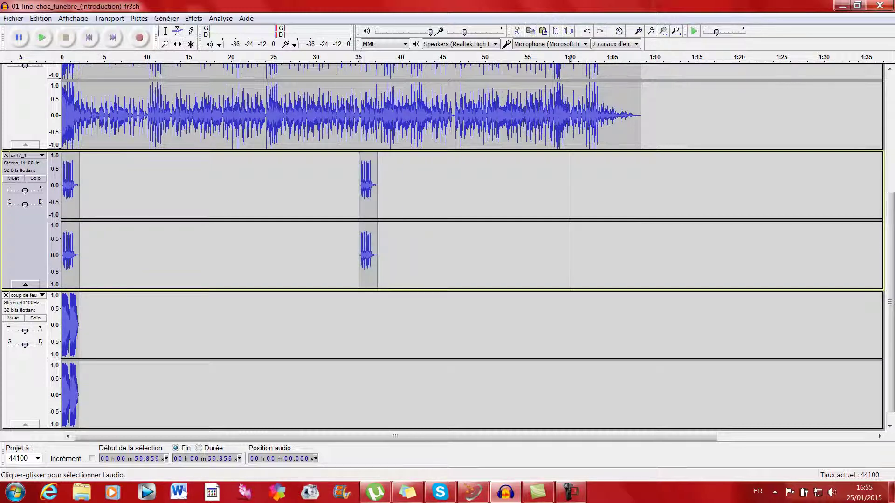
{"action": "key", "text": "ctrl+v"}
Paste the copied ak47_1 sound over the first 4.016 s of the coup de feu track and again at about 11.7 s.
{"action": "left_click_drag", "start_coordinate": [62, 326], "coordinate": [96, 326]}
{"action": "key", "text": "ctrl+v"}
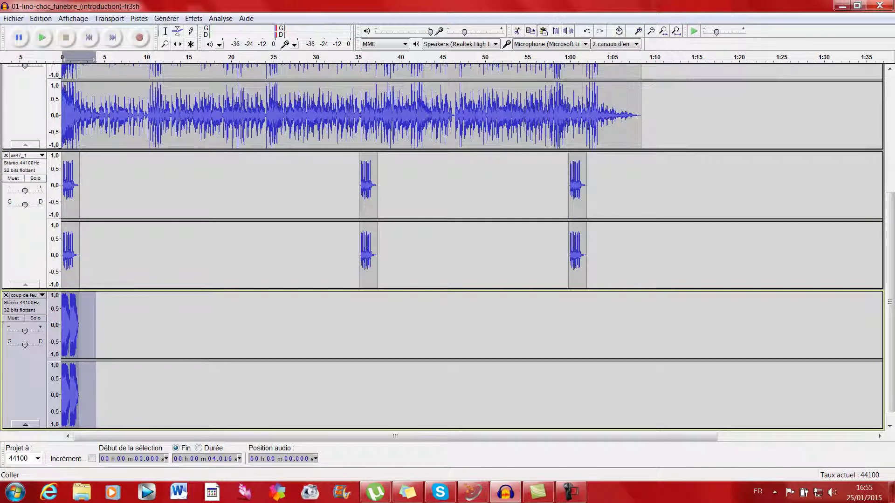
{"action": "left_click", "coordinate": [160, 326]}
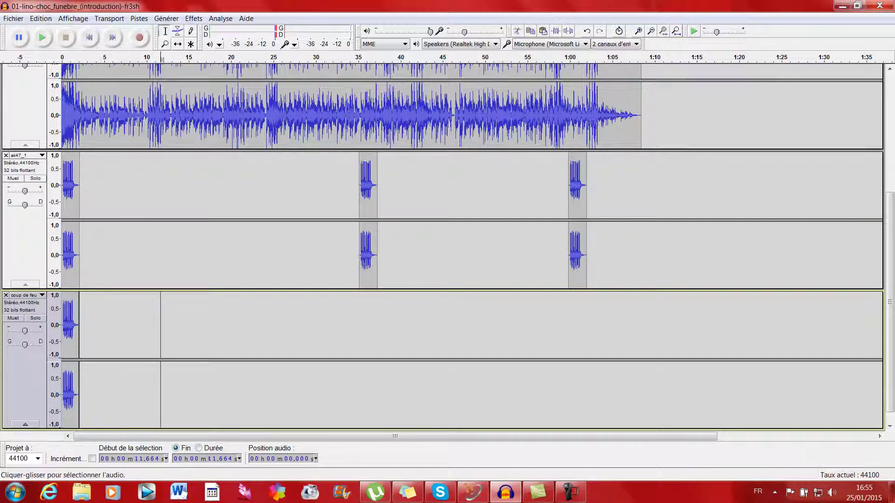
{"action": "key", "text": "ctrl+v"}
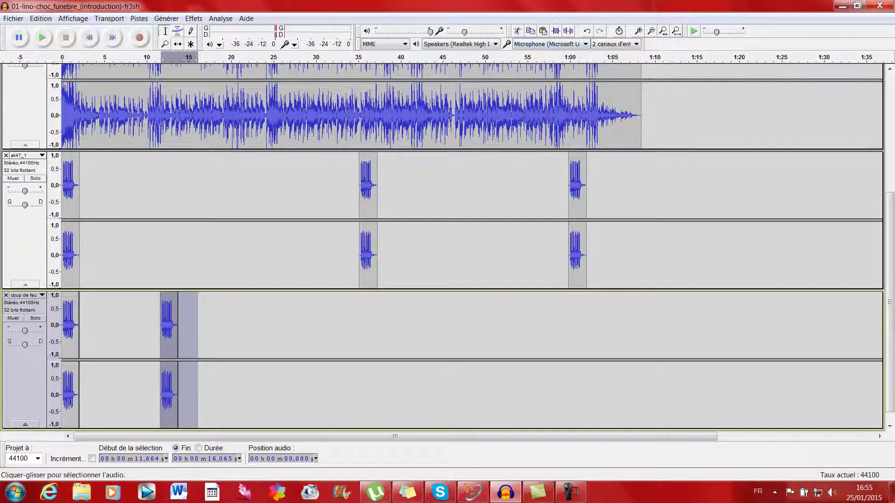
Merge the lower Mixer, ak47_1 and coup de feu tracks into one track with Mixage et Rendu.
{"action": "left_click_drag", "start_coordinate": [796, 373], "coordinate": [58, 93]}
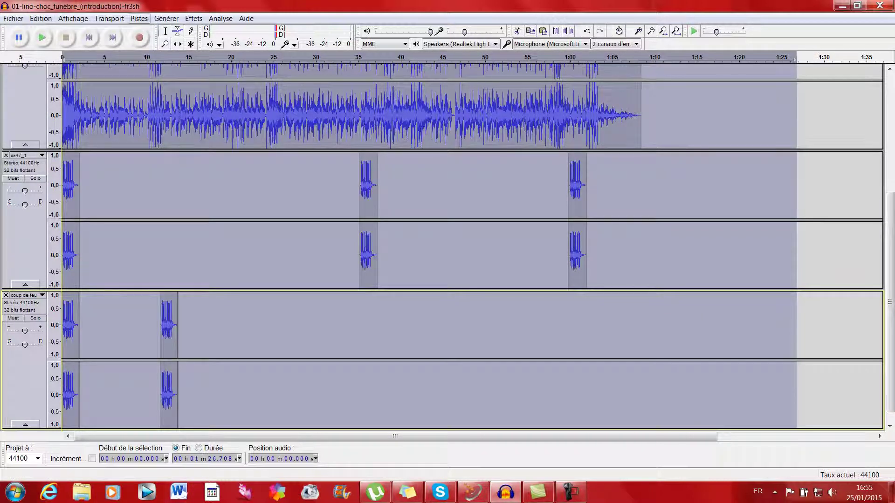
{"action": "left_click", "coordinate": [139, 19]}
{"action": "left_click", "coordinate": [170, 57]}
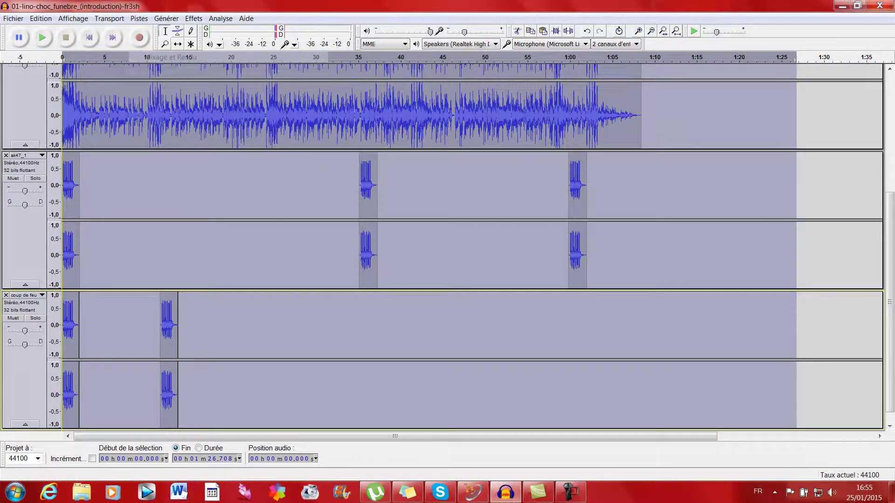
Play the mix with the added gunshot sounds from the start, then stop playback.
{"action": "key", "text": "Home"}
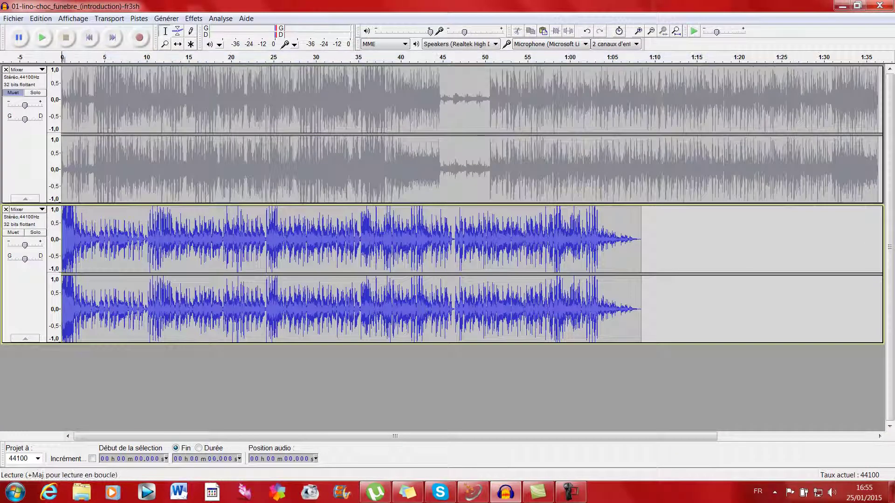
{"action": "left_click", "coordinate": [42, 38]}
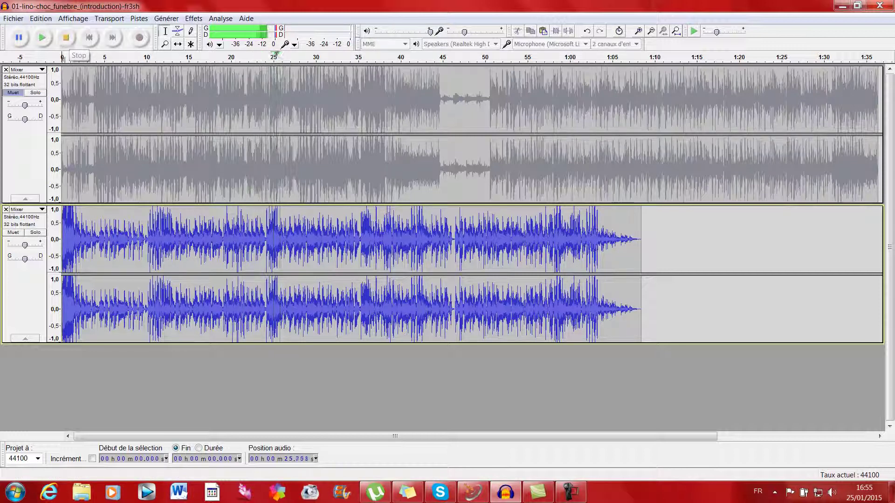
{"action": "left_click", "coordinate": [67, 38]}
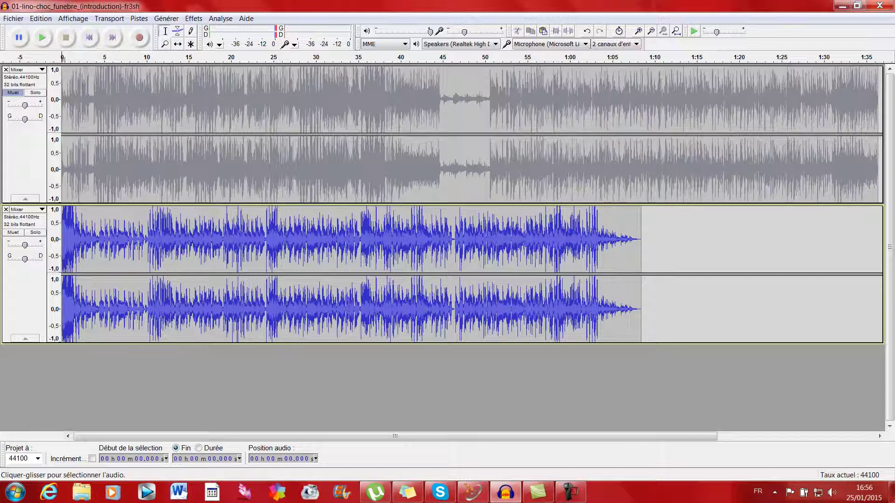
Shift the lower Mixer clip in time to start at about 1 min 34.4 s, slightly overlapping the end of the first track.
{"action": "mouse_move", "coordinate": [671, 242]}
{"action": "left_mouse_down"}
{"action": "mouse_move", "coordinate": [62, 242]}
{"action": "mouse_move", "coordinate": [527, 243]}
{"action": "left_mouse_up"}
{"action": "left_click_drag", "start_coordinate": [330, 436], "coordinate": [619, 436]}
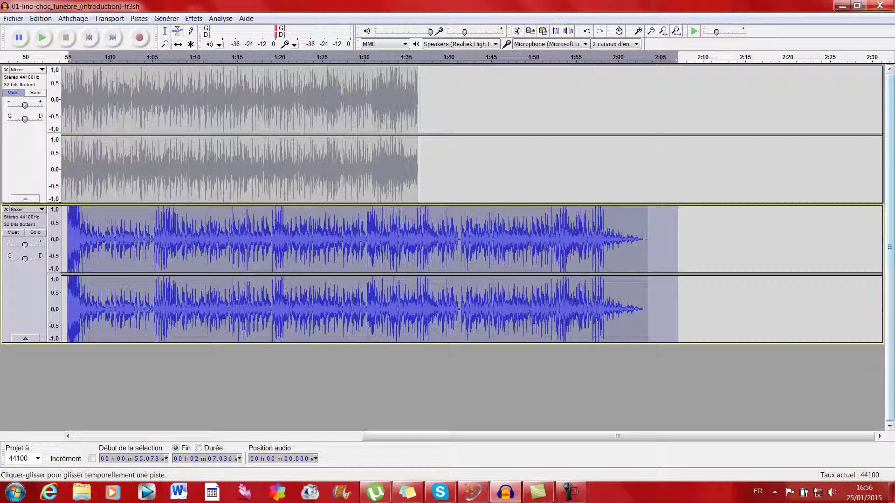
{"action": "left_click_drag", "start_coordinate": [67, 242], "coordinate": [409, 243]}
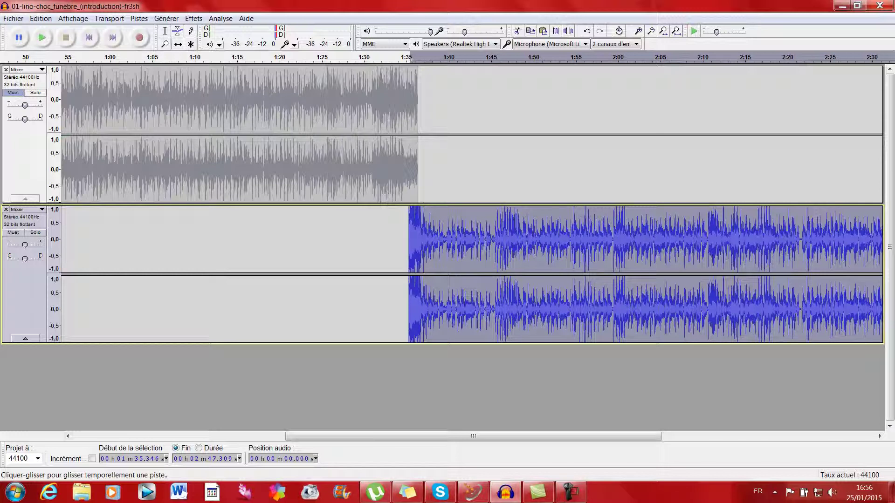
{"action": "left_click_drag", "start_coordinate": [409, 243], "coordinate": [408, 243]}
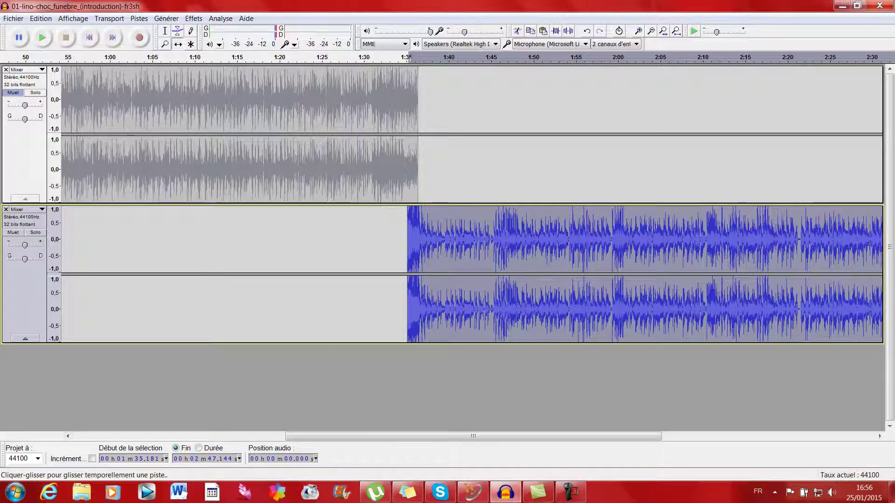
{"action": "left_click_drag", "start_coordinate": [408, 243], "coordinate": [402, 243]}
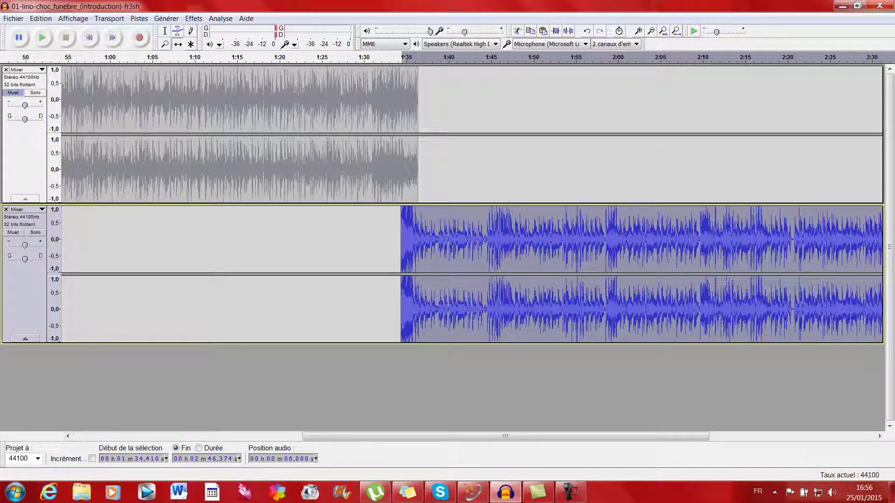
Select both Mixer tracks from the start to about 2 min 53 s and merge them with Mixage et Rendu.
{"action": "left_click", "coordinate": [166, 31]}
{"action": "left_click_drag", "start_coordinate": [506, 436], "coordinate": [671, 437]}
{"action": "left_click_drag", "start_coordinate": [738, 279], "coordinate": [35, 116]}
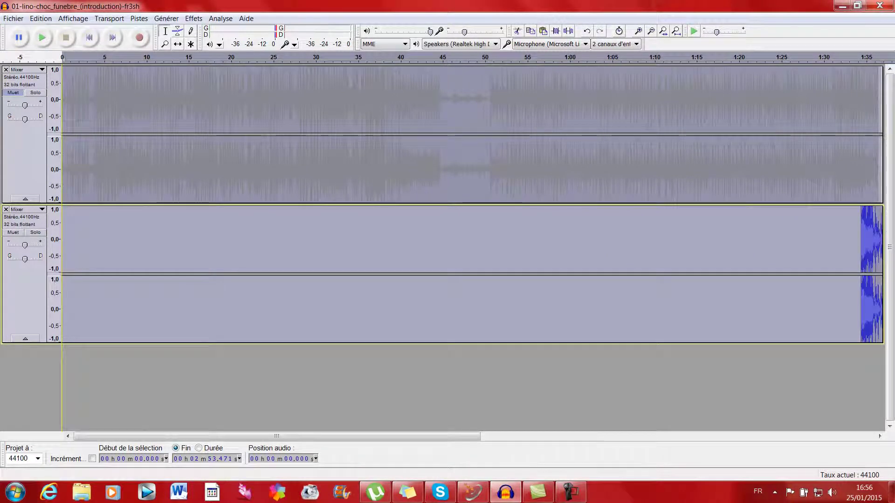
{"action": "left_click", "coordinate": [138, 18]}
{"action": "left_click", "coordinate": [171, 57]}
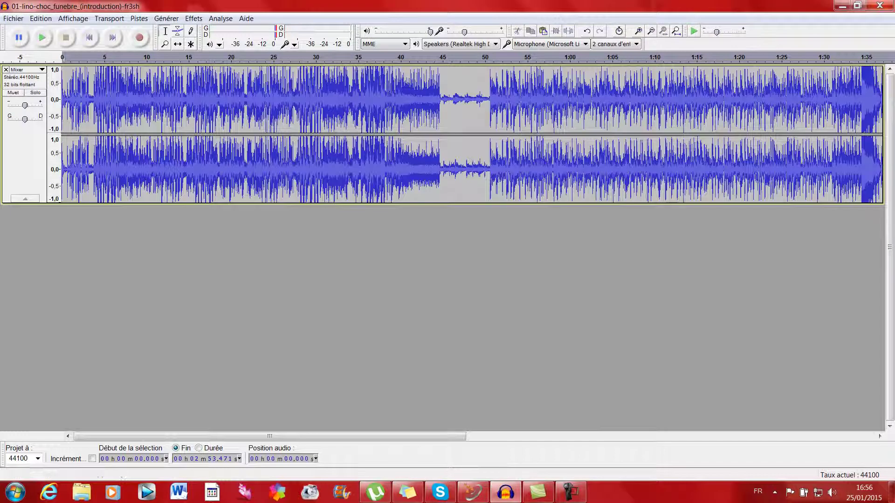
Play the final merged track from around the transition between the two songs.
{"action": "scroll", "coordinate": [472, 134], "scroll_direction": "right", "scroll_amount": 10}
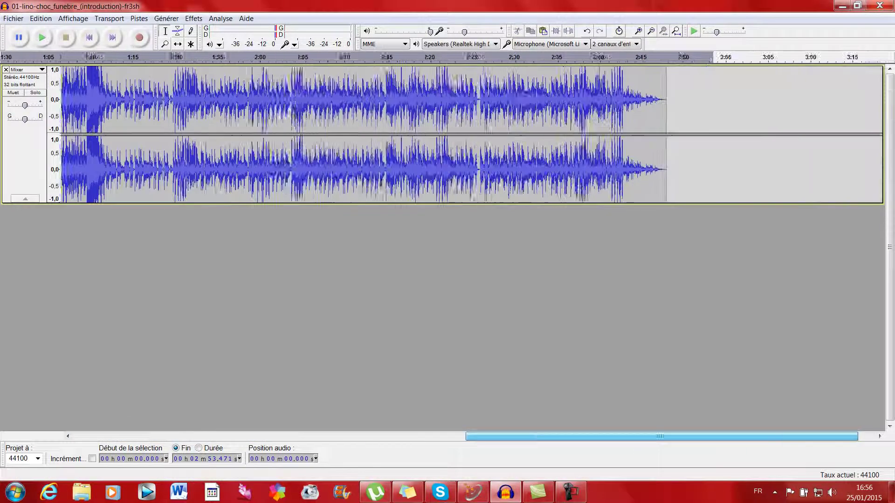
{"action": "key", "text": "space"}
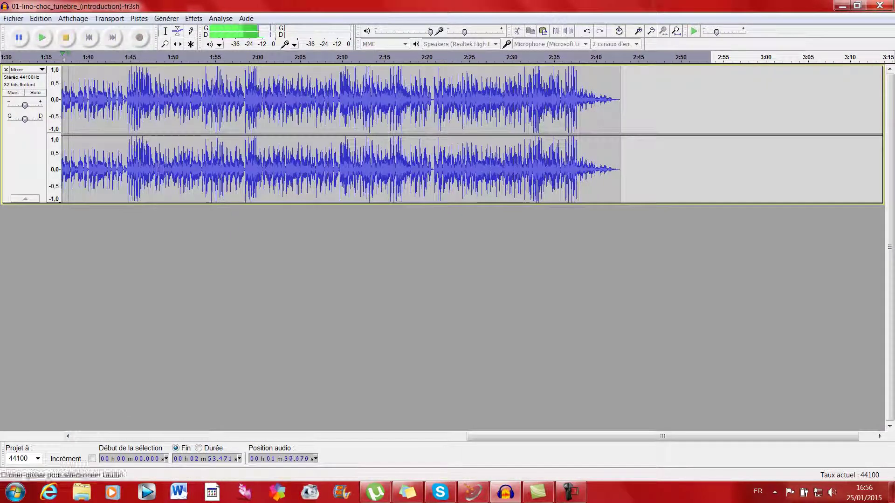
Play the merged track from several points between about 40 s and 1 min 37 s, and return to the start.
{"action": "scroll", "coordinate": [472, 134], "scroll_direction": "left", "scroll_amount": 8}
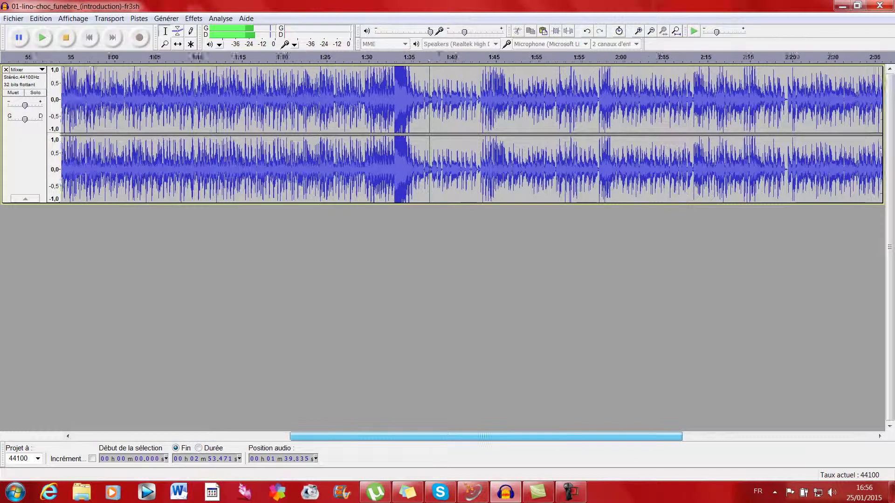
{"action": "left_click", "coordinate": [133, 57]}
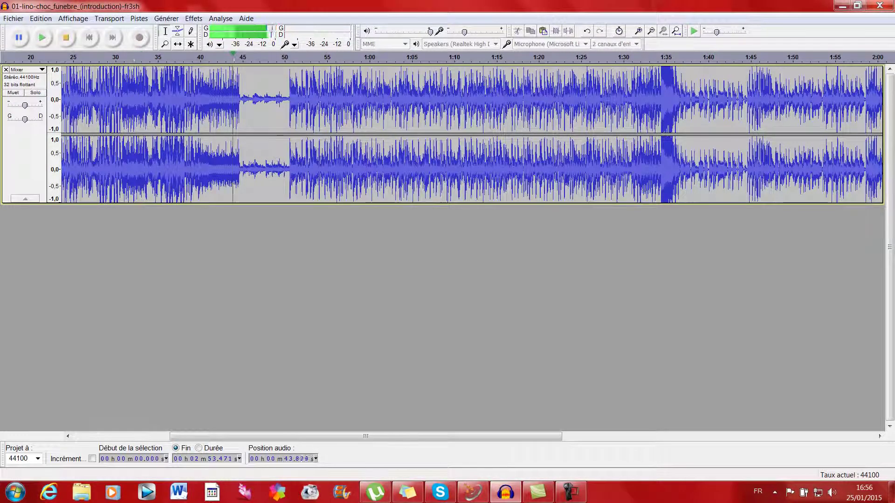
{"action": "left_click", "coordinate": [284, 57]}
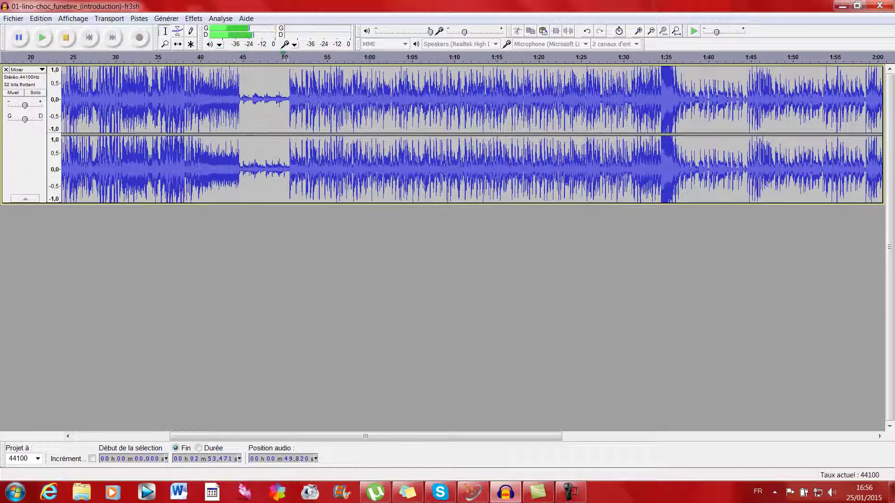
{"action": "left_click", "coordinate": [577, 57]}
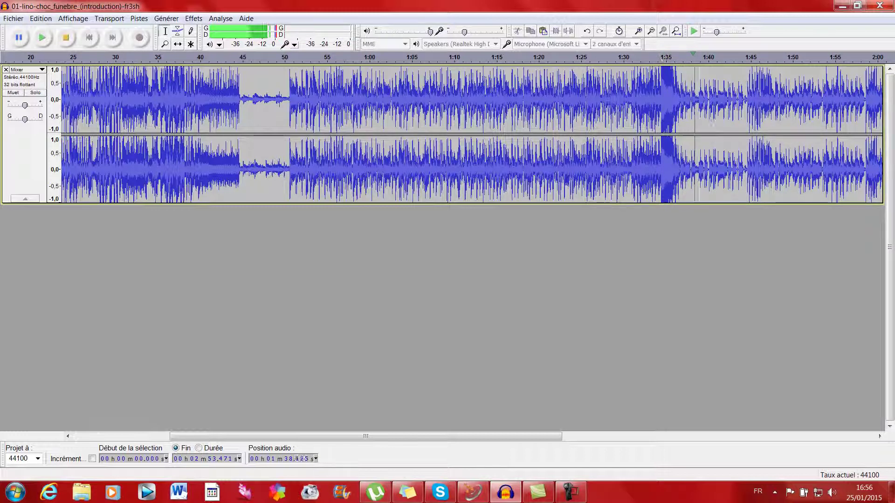
{"action": "left_click", "coordinate": [644, 57]}
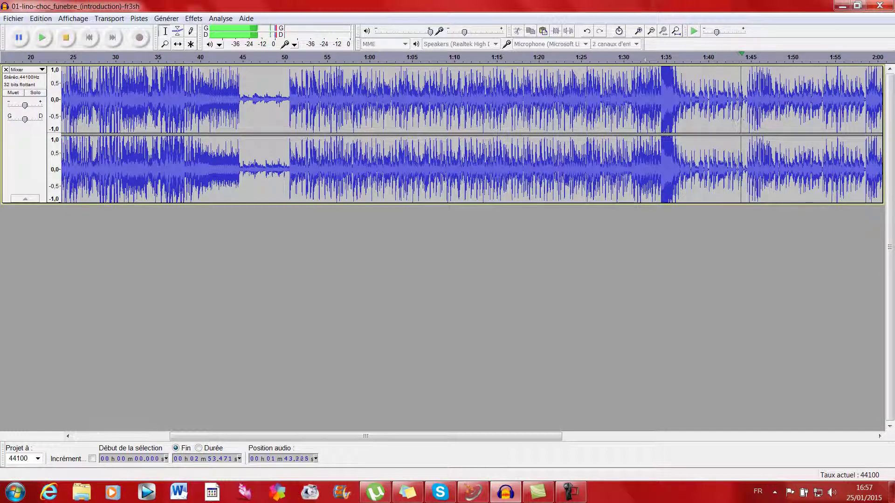
{"action": "left_click", "coordinate": [89, 39]}
{"action": "left_click", "coordinate": [89, 38]}
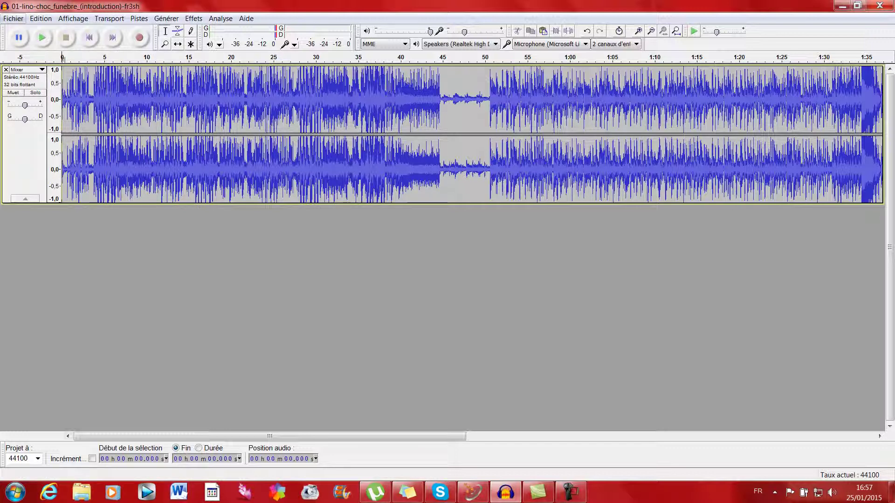
Save the Audacity project on the desktop (Bureau) under the name tuto.
{"action": "key", "text": "alt+f"}
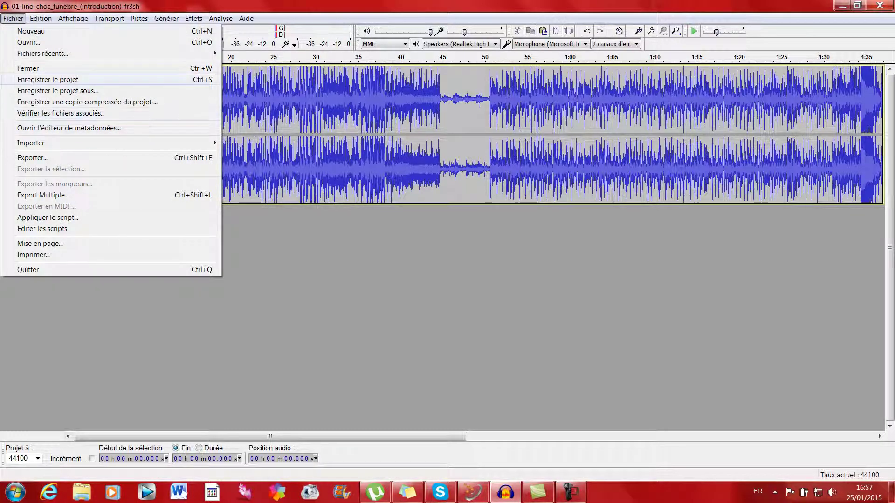
{"action": "key", "text": "Return"}
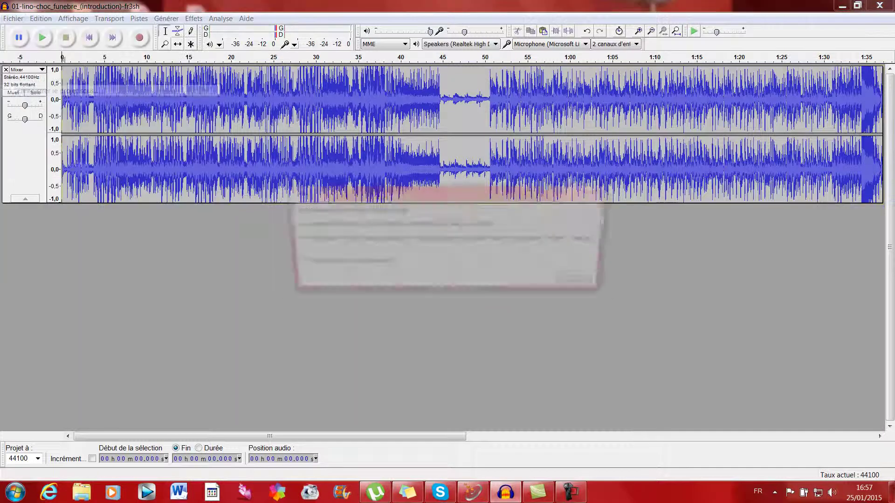
{"action": "key", "text": "Return"}
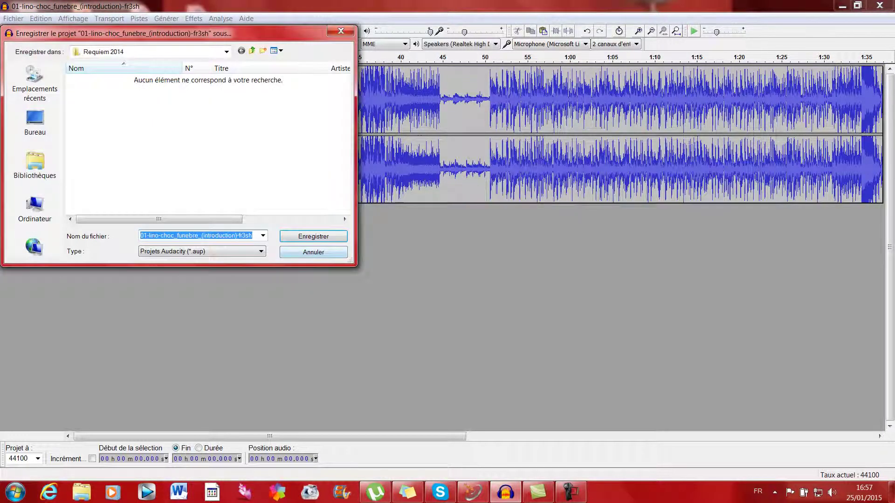
{"action": "type", "text": "tuto"}
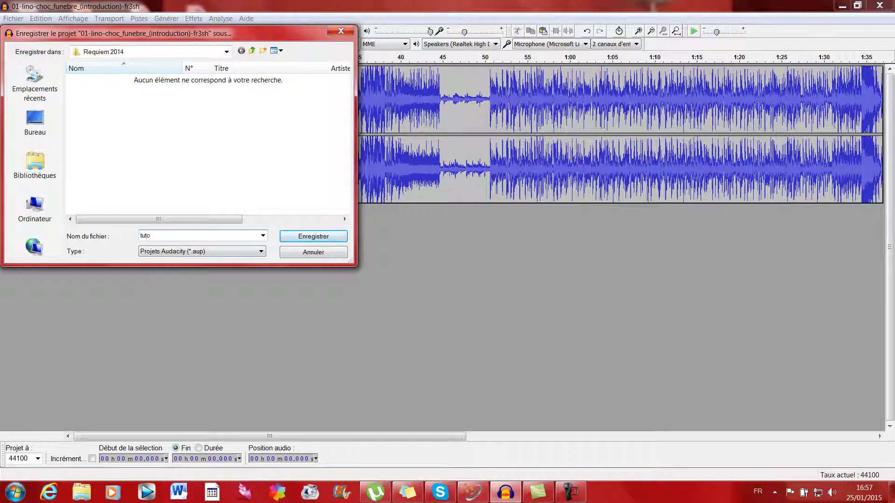
{"action": "left_click", "coordinate": [35, 122]}
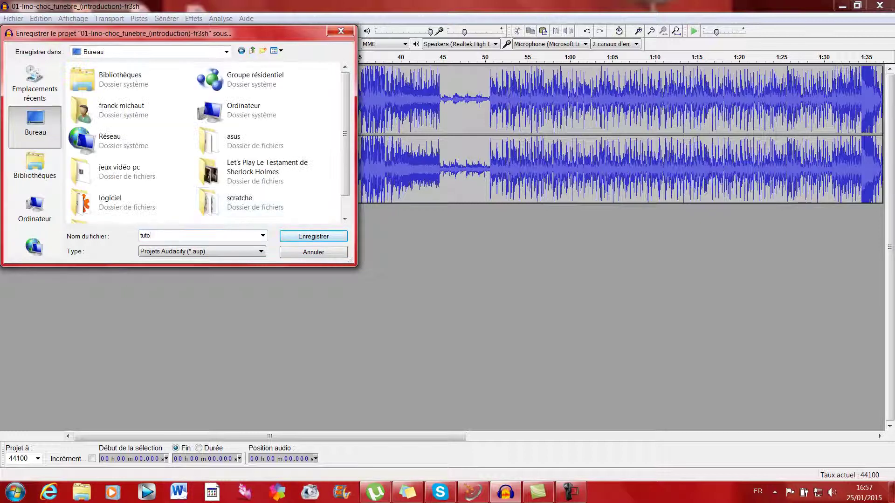
{"action": "key", "text": "Return"}
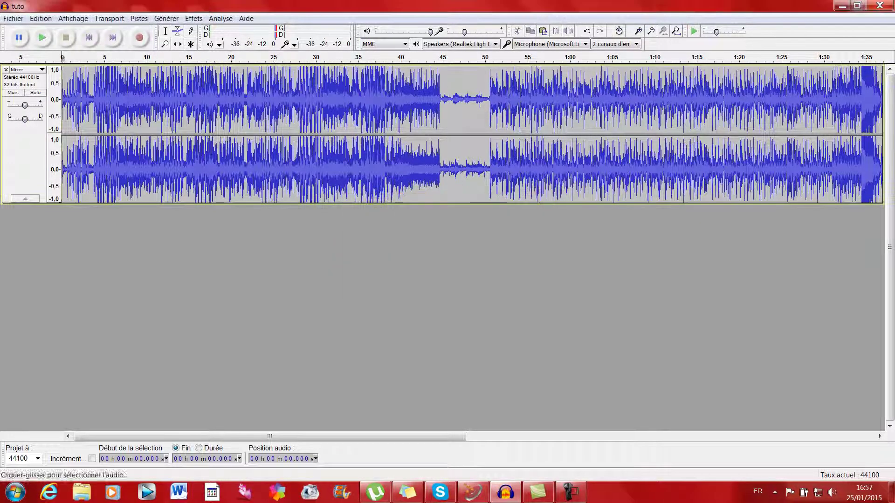
Try to open the saved tuto project file from the desktop.
{"action": "left_click", "coordinate": [842, 5]}
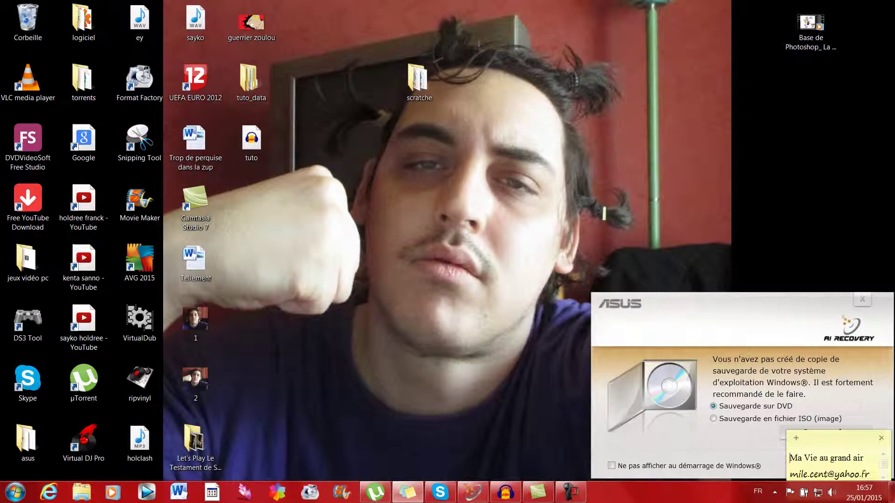
{"action": "left_click", "coordinate": [251, 140]}
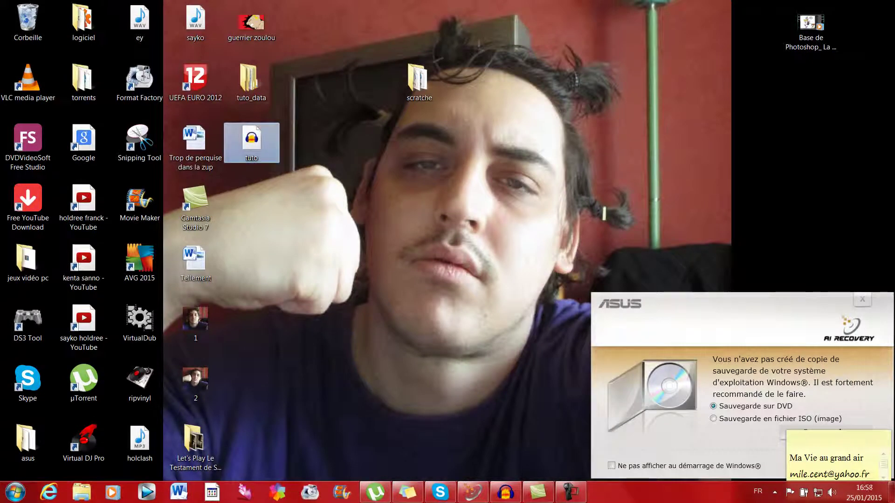
{"action": "key", "text": "Return"}
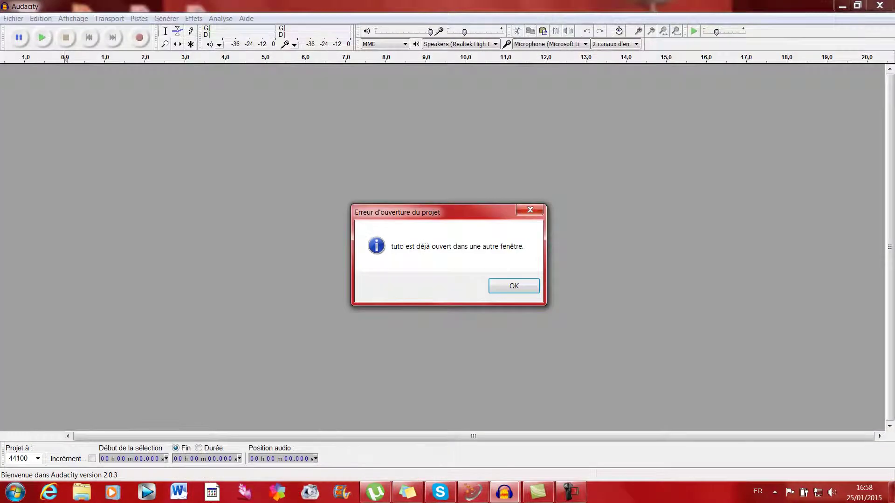
{"action": "key", "text": "Return"}
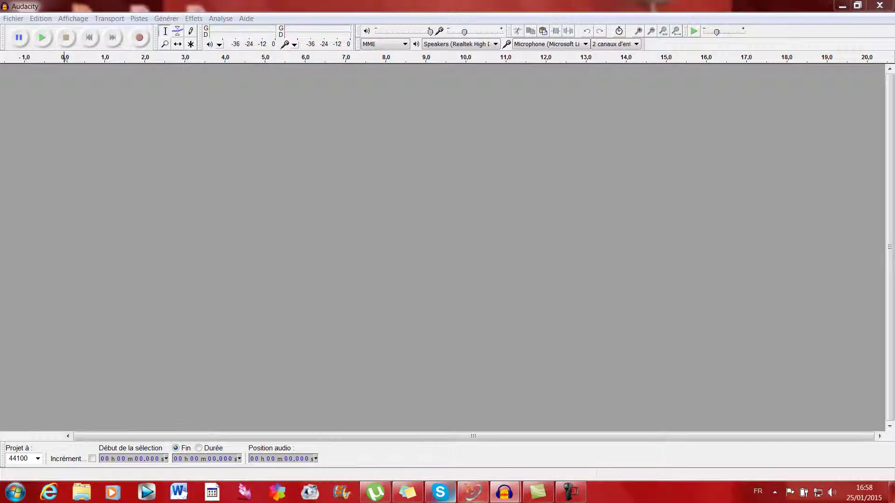
Close the open Audacity windows, reopen the tuto project from the desktop and briefly play its beginning.
{"action": "mouse_move", "coordinate": [504, 492]}
{"action": "right_click", "coordinate": [430, 440]}
{"action": "key", "text": "Escape"}
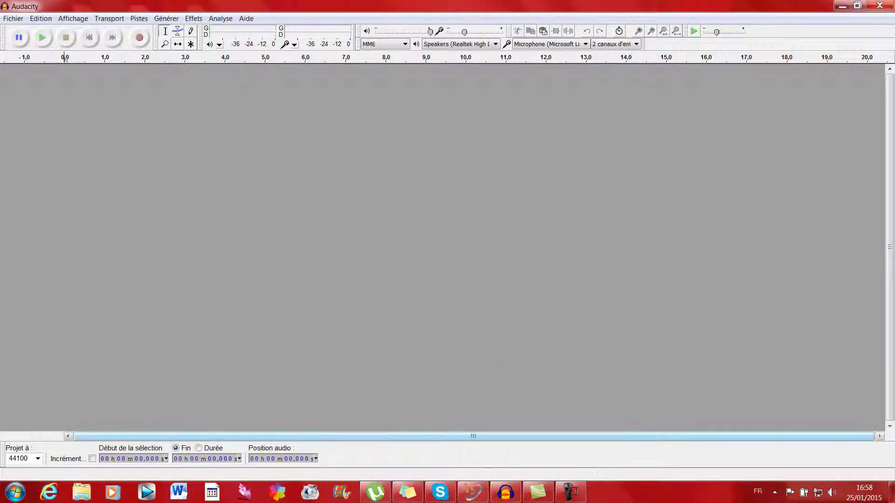
{"action": "left_click", "coordinate": [880, 5]}
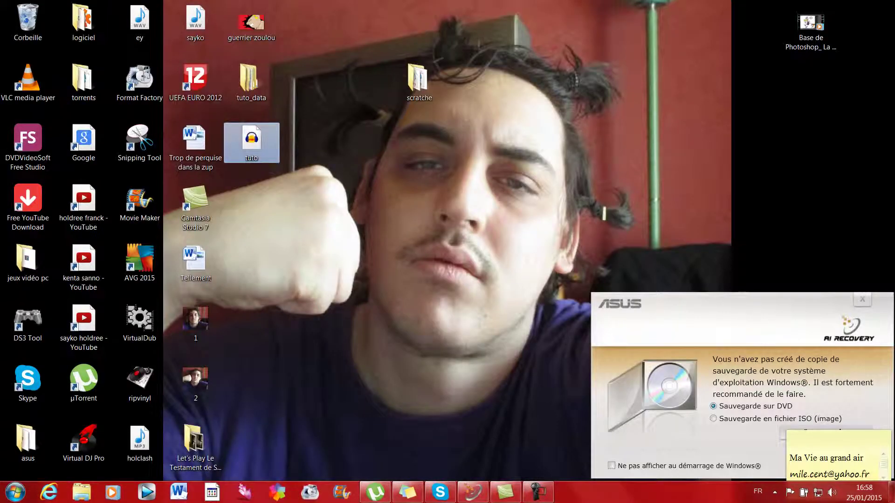
{"action": "key", "text": "Return"}
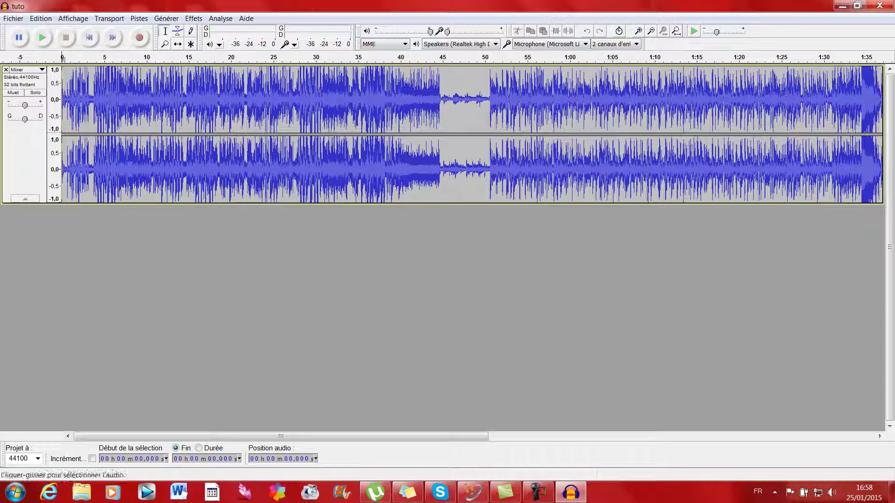
{"action": "left_click", "coordinate": [41, 37]}
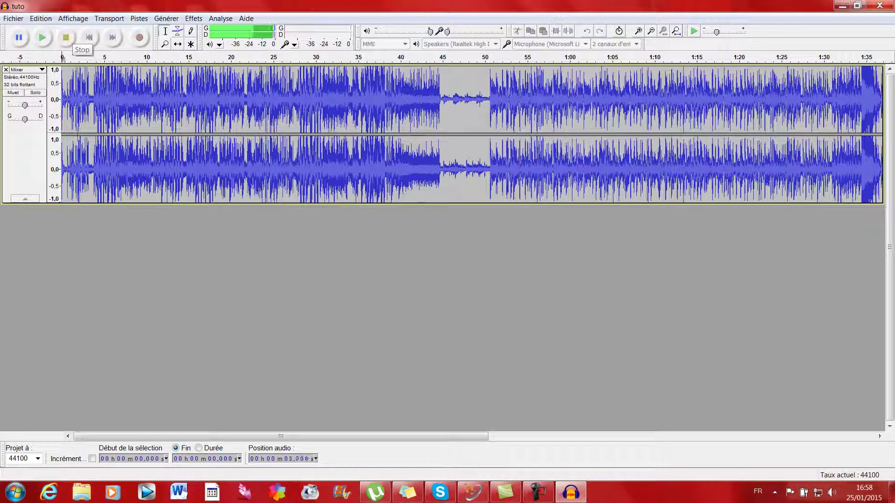
{"action": "left_click", "coordinate": [65, 37]}
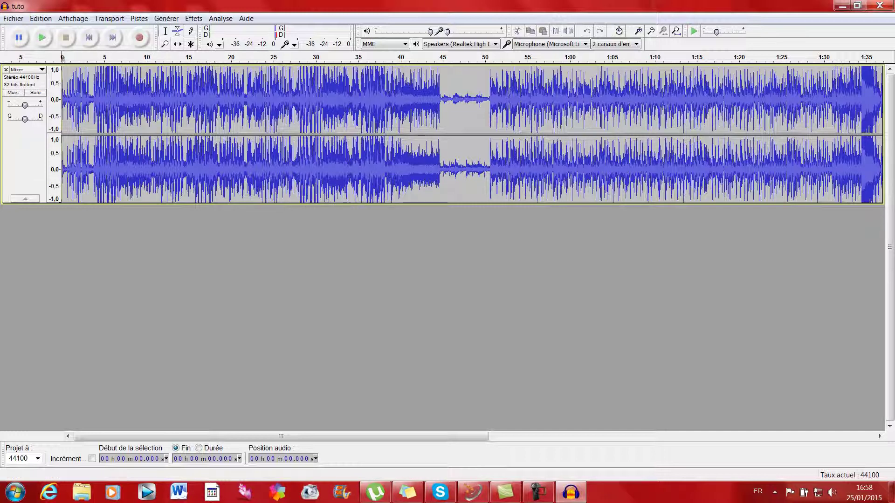
Minimize Audacity, run the ripvinyl recorder from the desktop, and save a recording on the desktop as the MP3 file 0.
{"action": "left_click", "coordinate": [841, 5]}
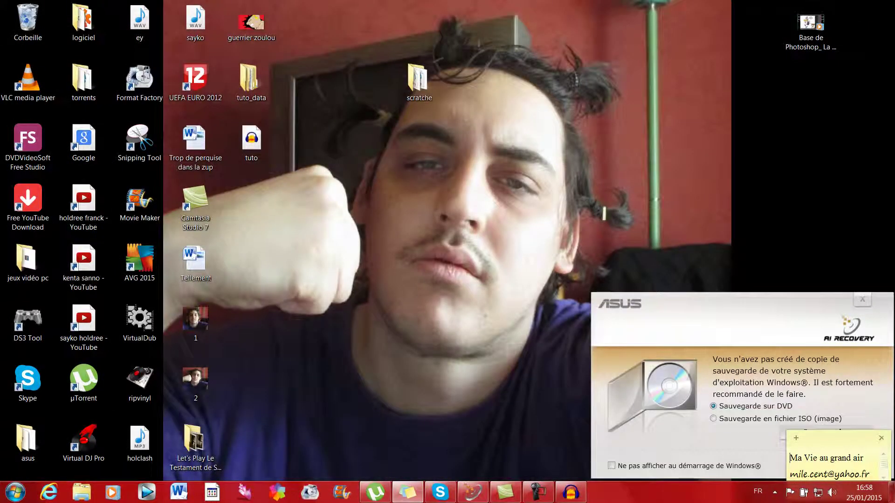
{"action": "double_click", "coordinate": [140, 380]}
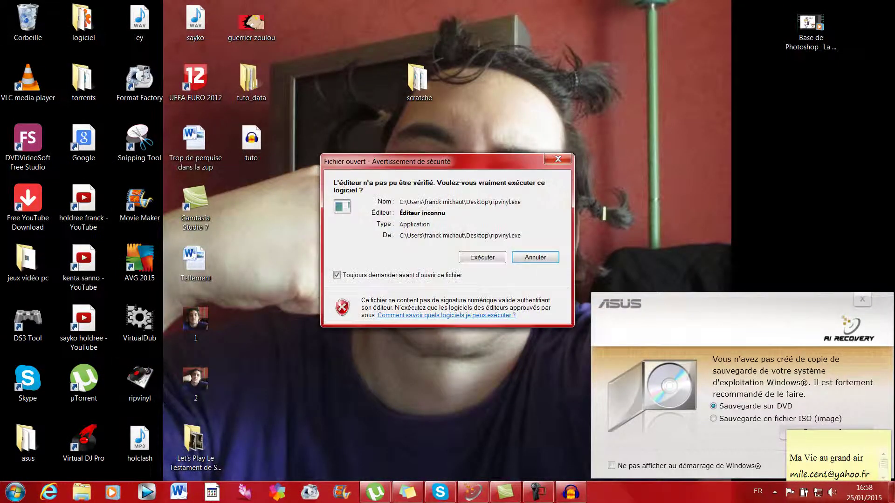
{"action": "key", "text": "Return"}
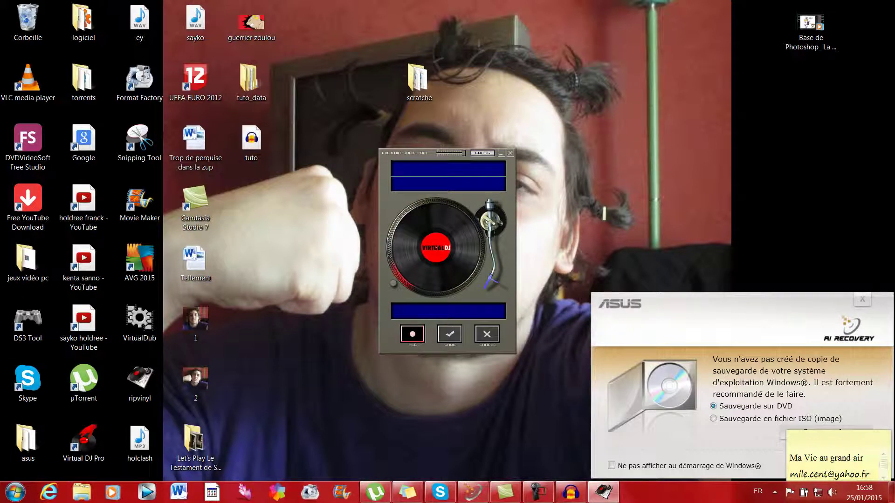
{"action": "key", "text": "Return"}
{"action": "type", "text": "0"}
{"action": "left_click", "coordinate": [42, 77]}
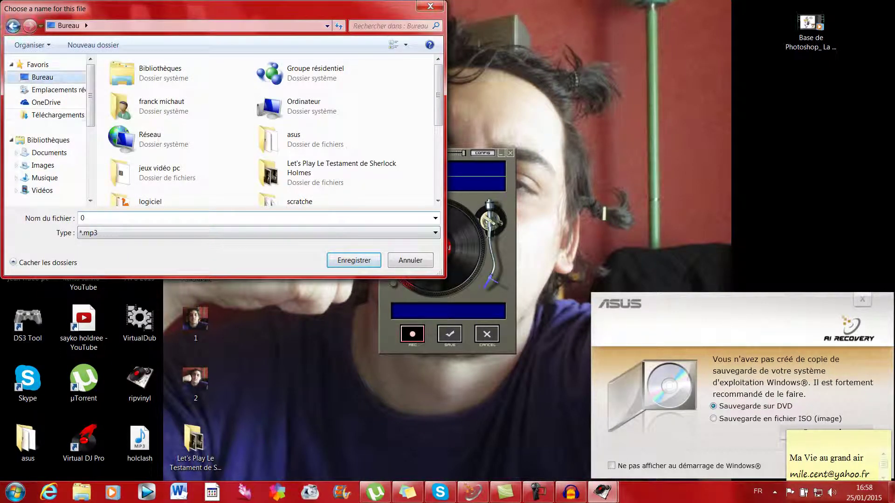
{"action": "left_click", "coordinate": [354, 260]}
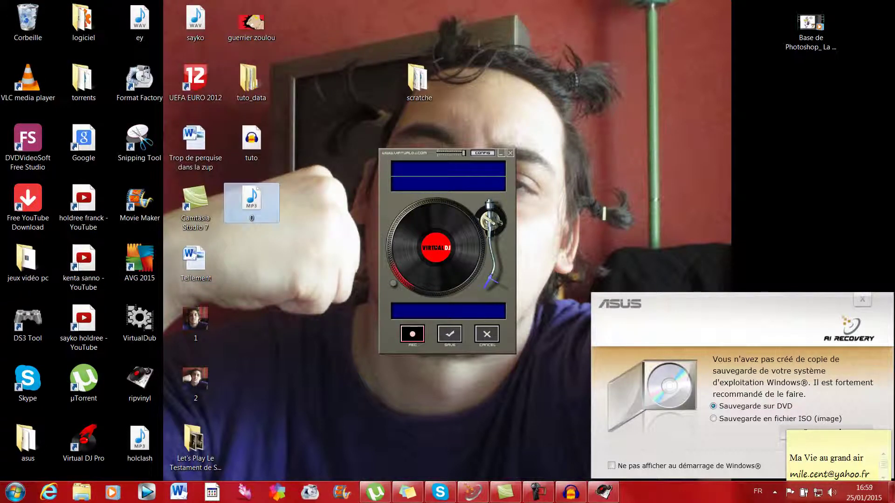
Play the recorded MP3 file 0 in the media player twice, closing the player each time.
{"action": "key", "text": "Return"}
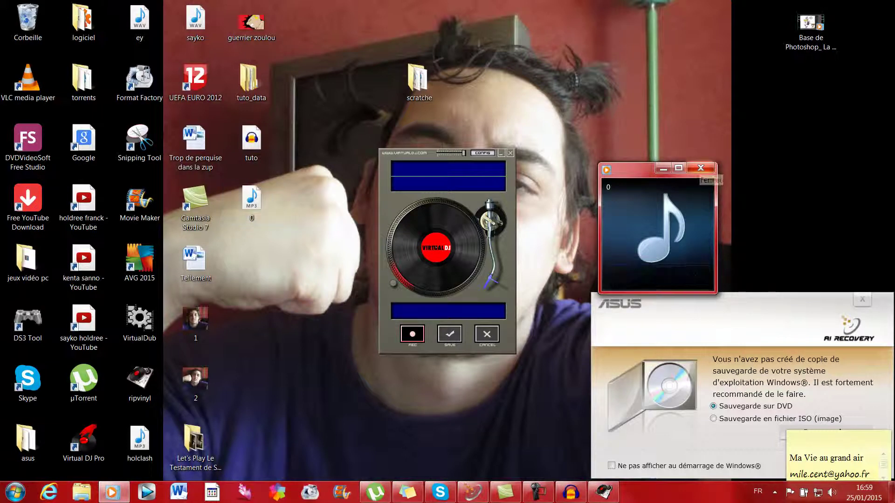
{"action": "key", "text": "alt+F4"}
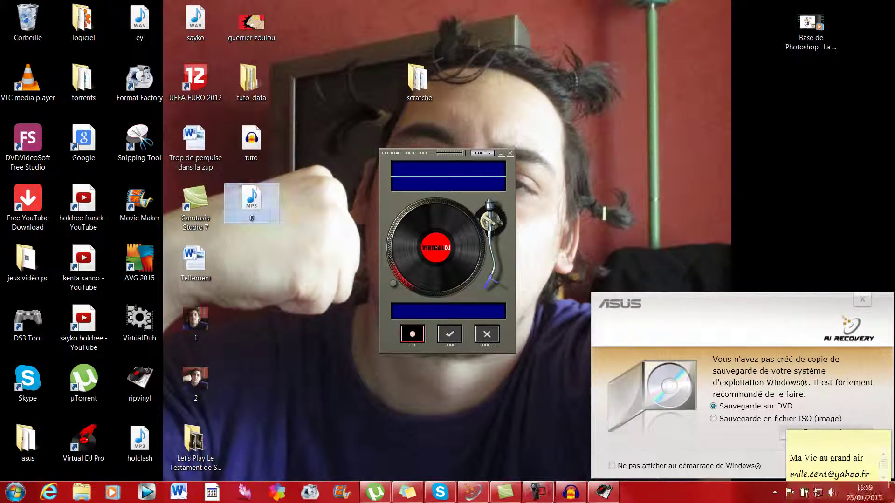
{"action": "key", "text": "Return"}
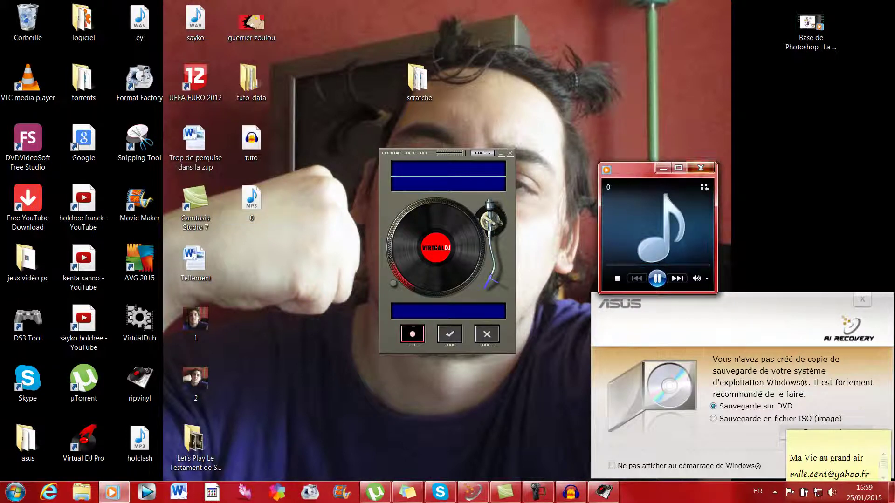
{"action": "key", "text": "alt+F4"}
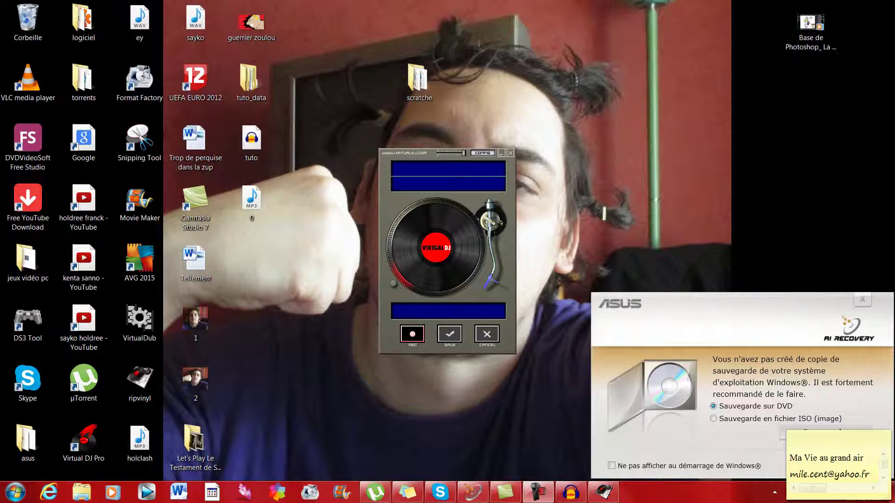
Record a second clip with ripvinyl and save it on the desktop as the MP3 file 00.
{"action": "key", "text": "Return"}
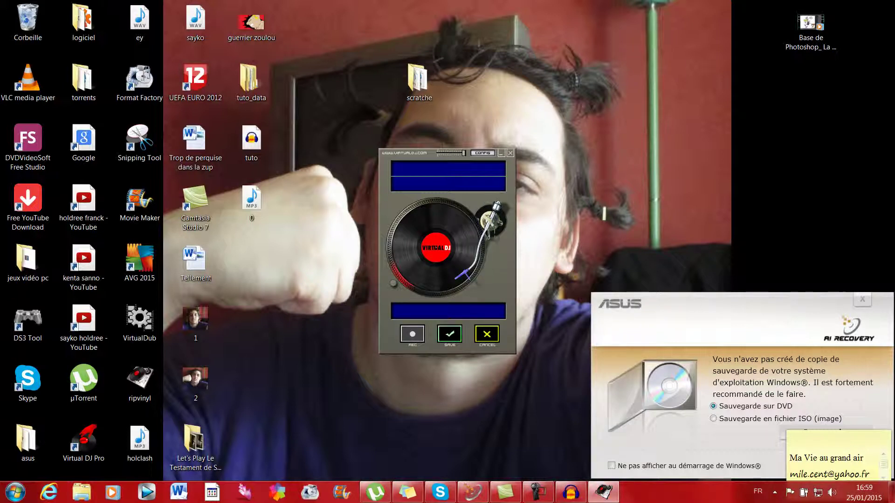
{"action": "key", "text": "Return"}
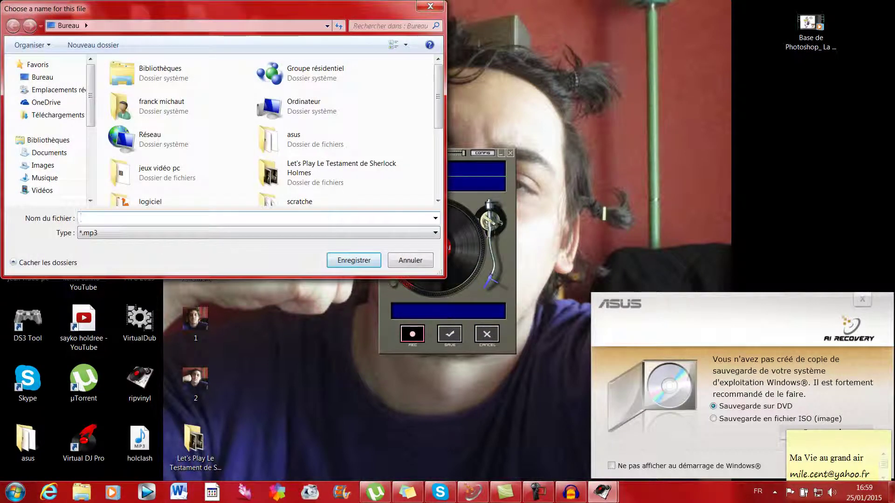
{"action": "type", "text": "00"}
{"action": "left_click", "coordinate": [43, 77]}
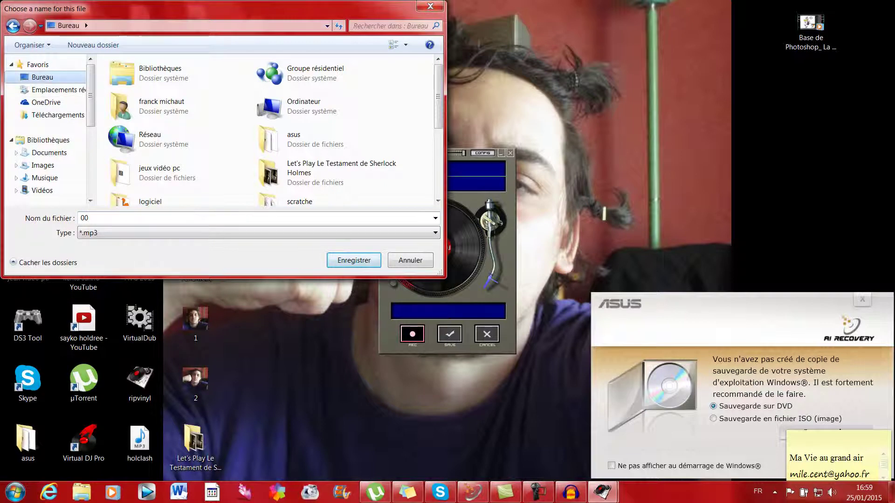
{"action": "left_click", "coordinate": [354, 260]}
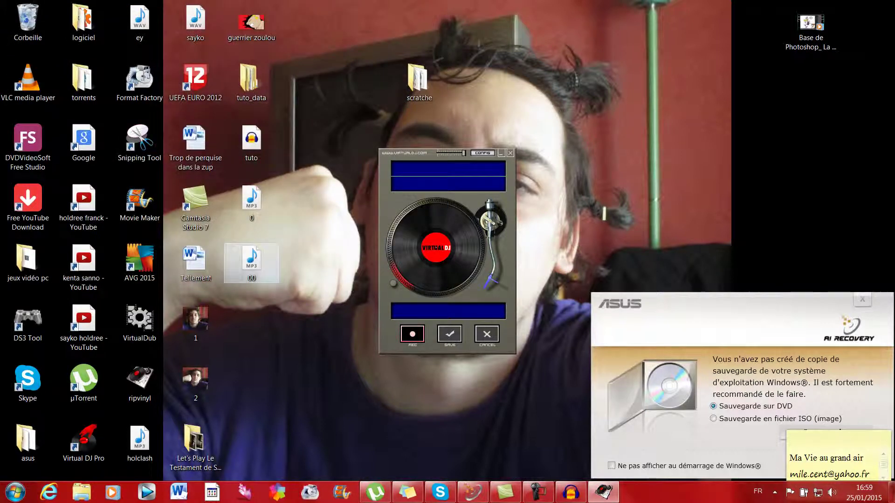
{"action": "left_click", "coordinate": [251, 261]}
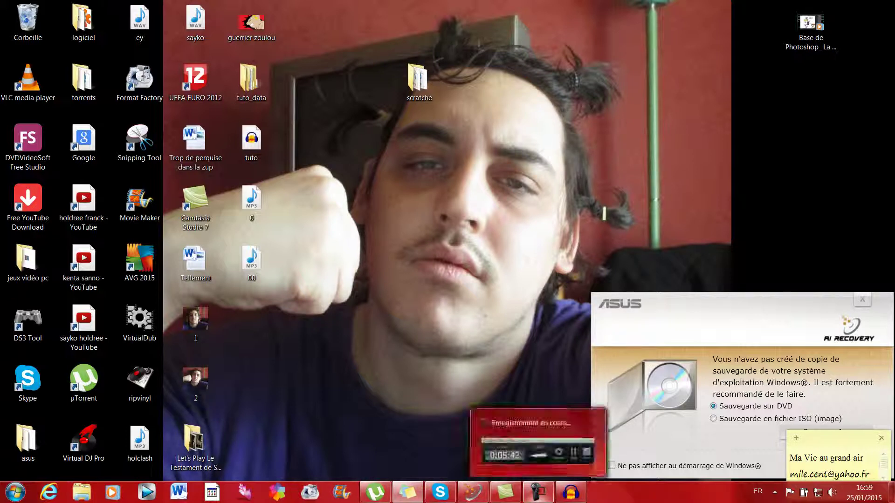
{"action": "left_click", "coordinate": [539, 492]}
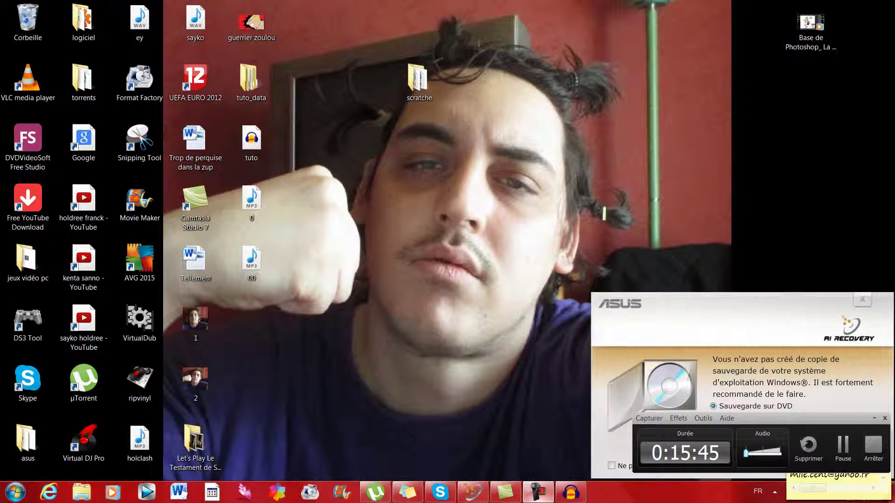
{"action": "mouse_move", "coordinate": [473, 492]}
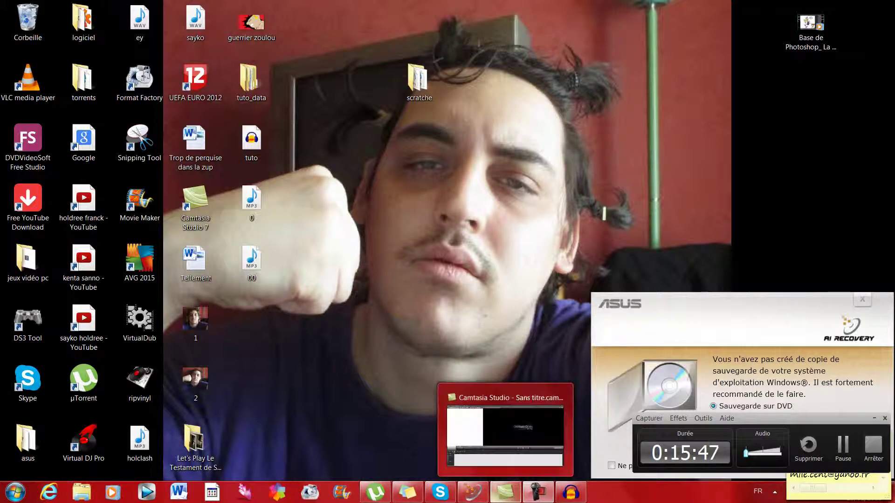
{"action": "mouse_move", "coordinate": [538, 492]}
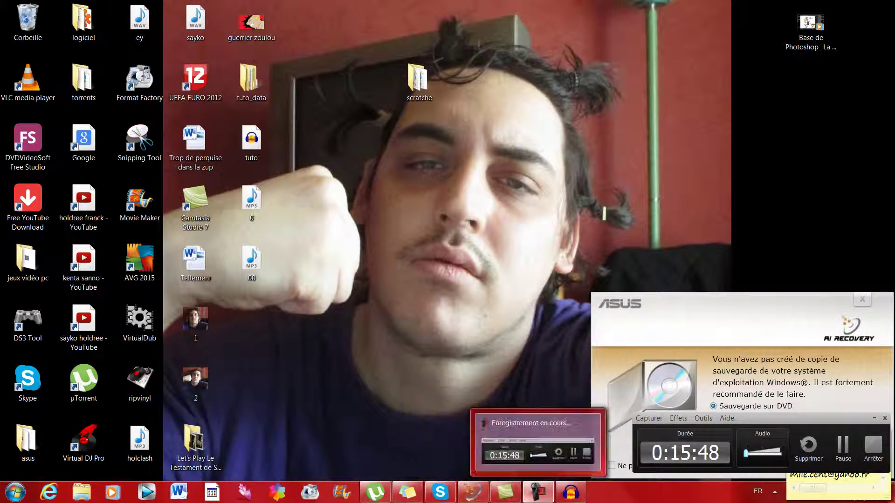